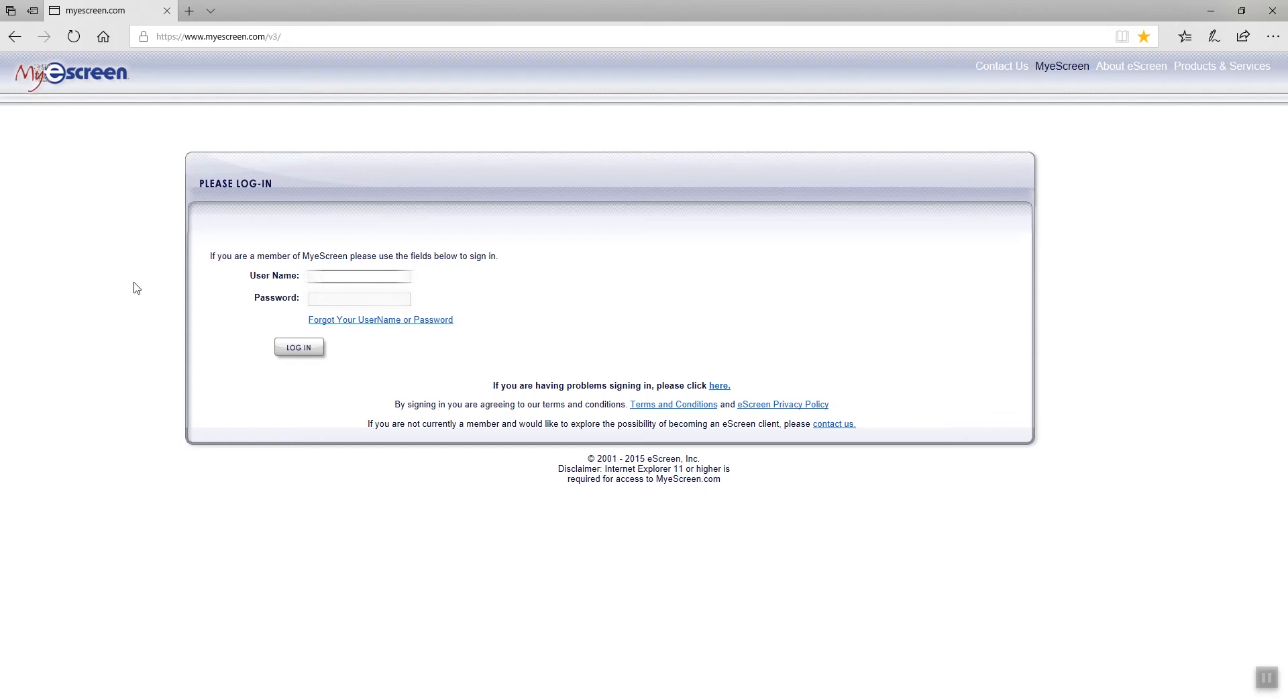
Sign in to MyeScreen with the account user name and password.
text(*****************)
key(Tab)
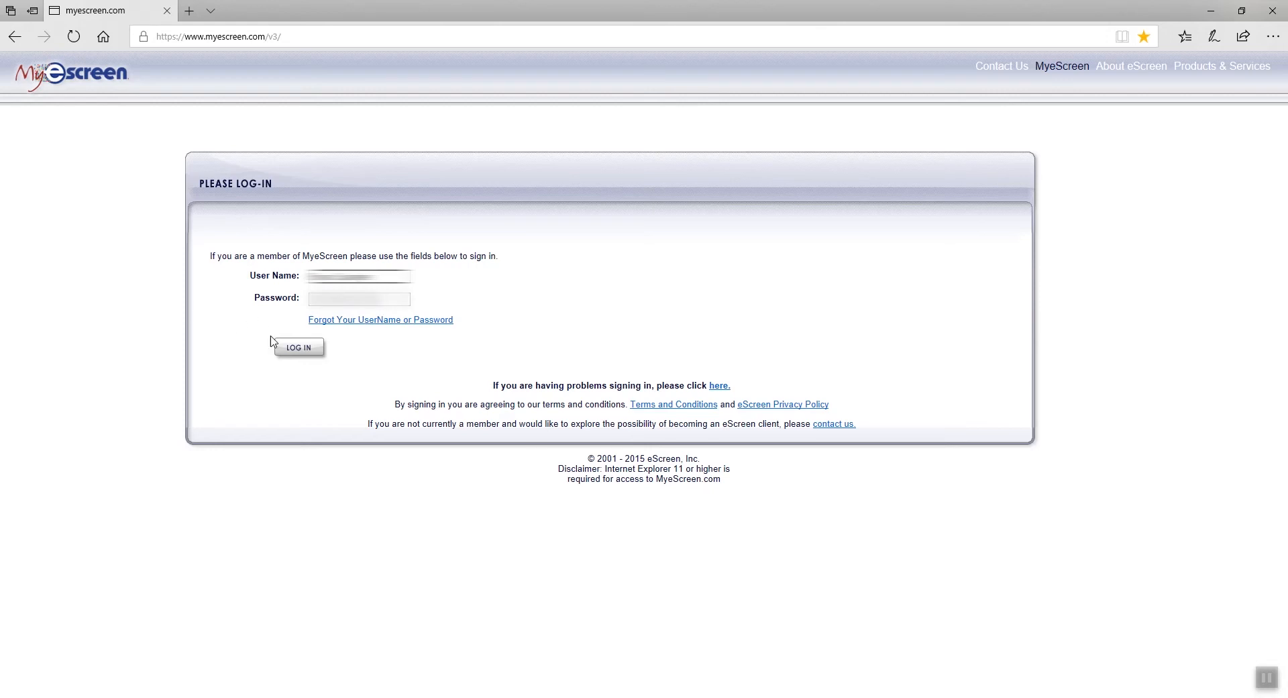
click(297, 350)
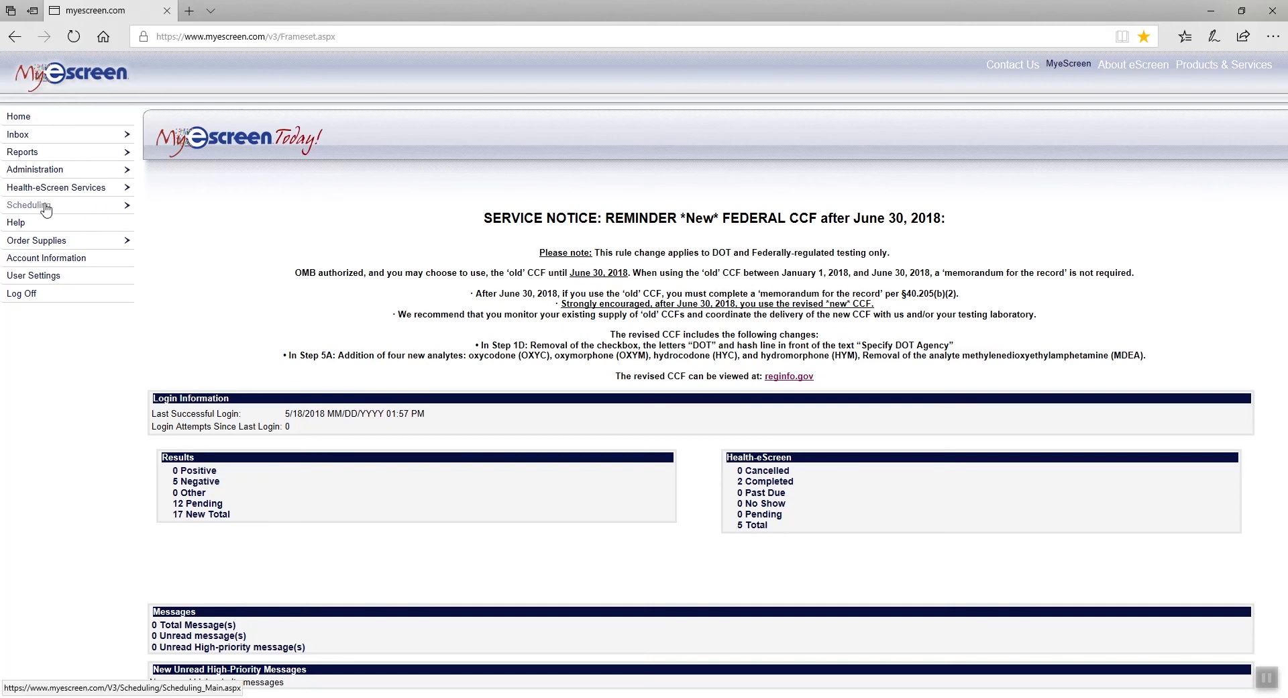
Start a new Schedule an Event form for the D.D.T.A. Services, Inc. House Account client.
click(22, 207)
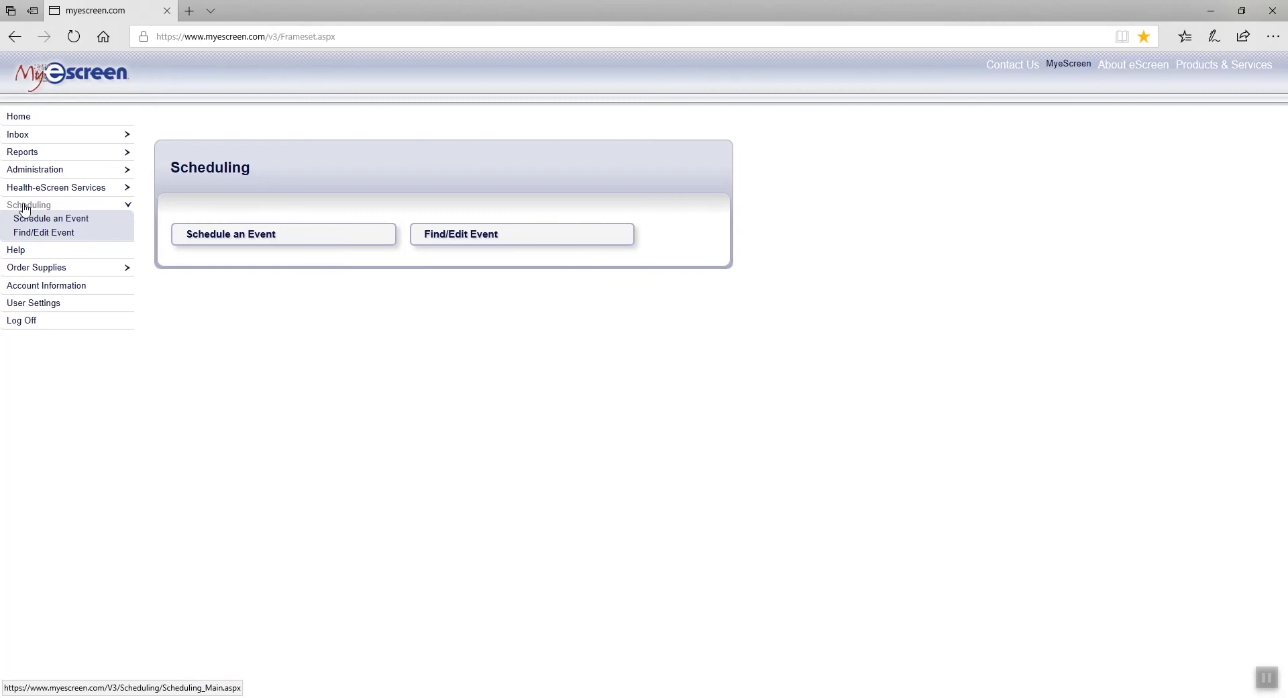
click(324, 239)
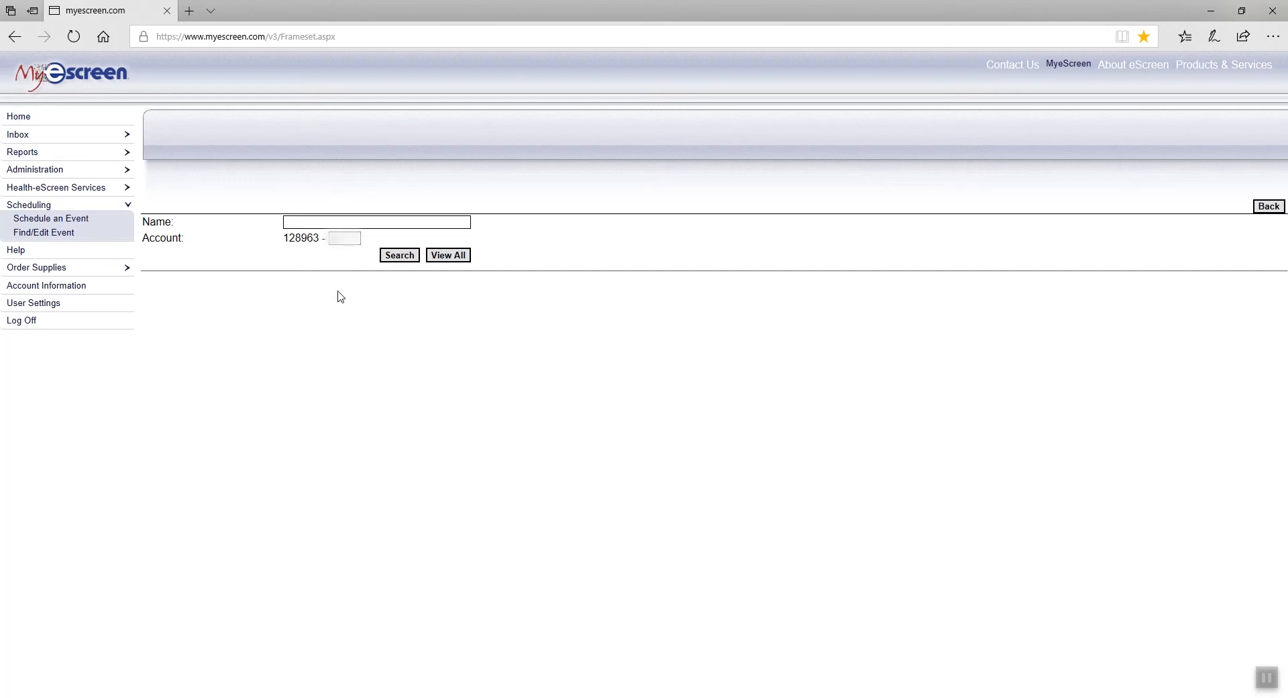
click(411, 257)
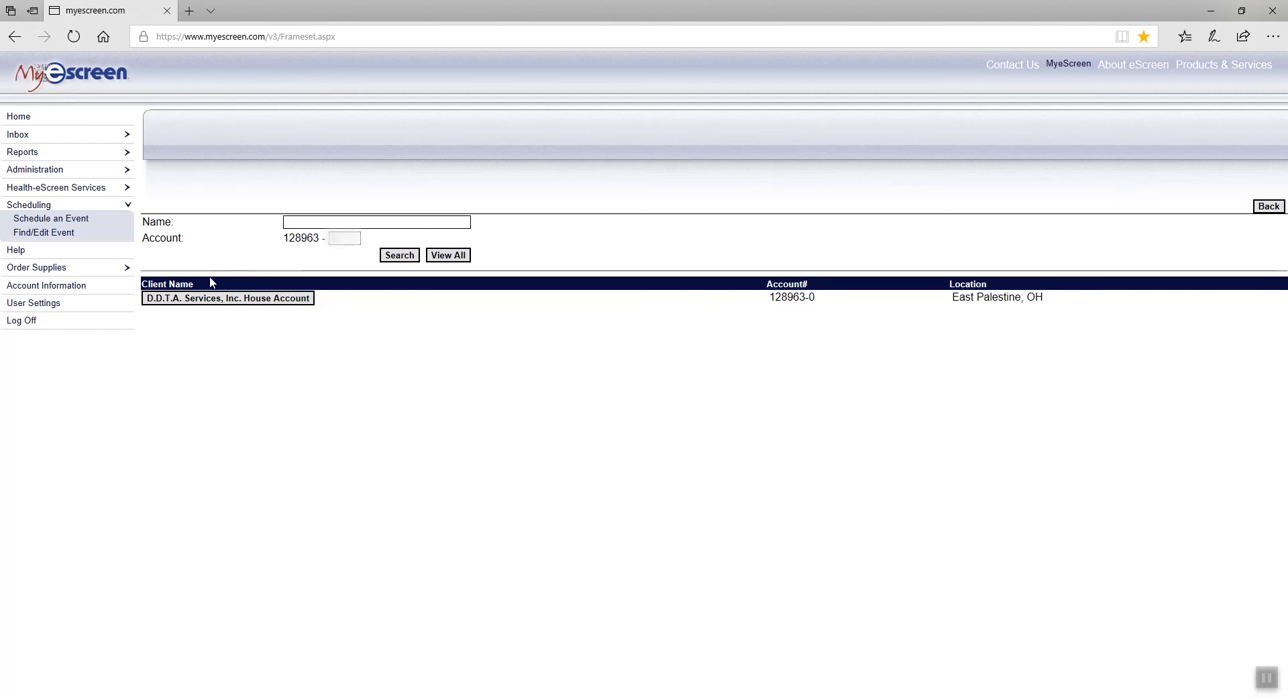
click(210, 300)
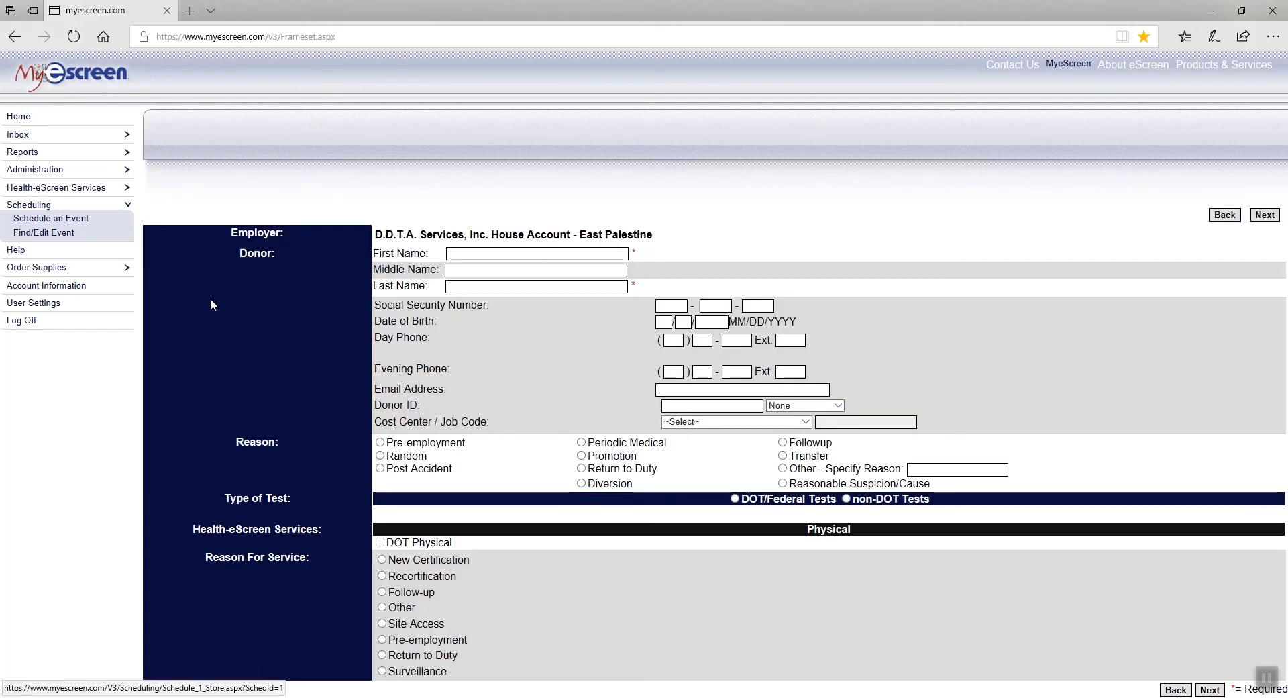
Enter the donor's first and last name, Social Security number, birth date and phone numbers.
click(453, 255)
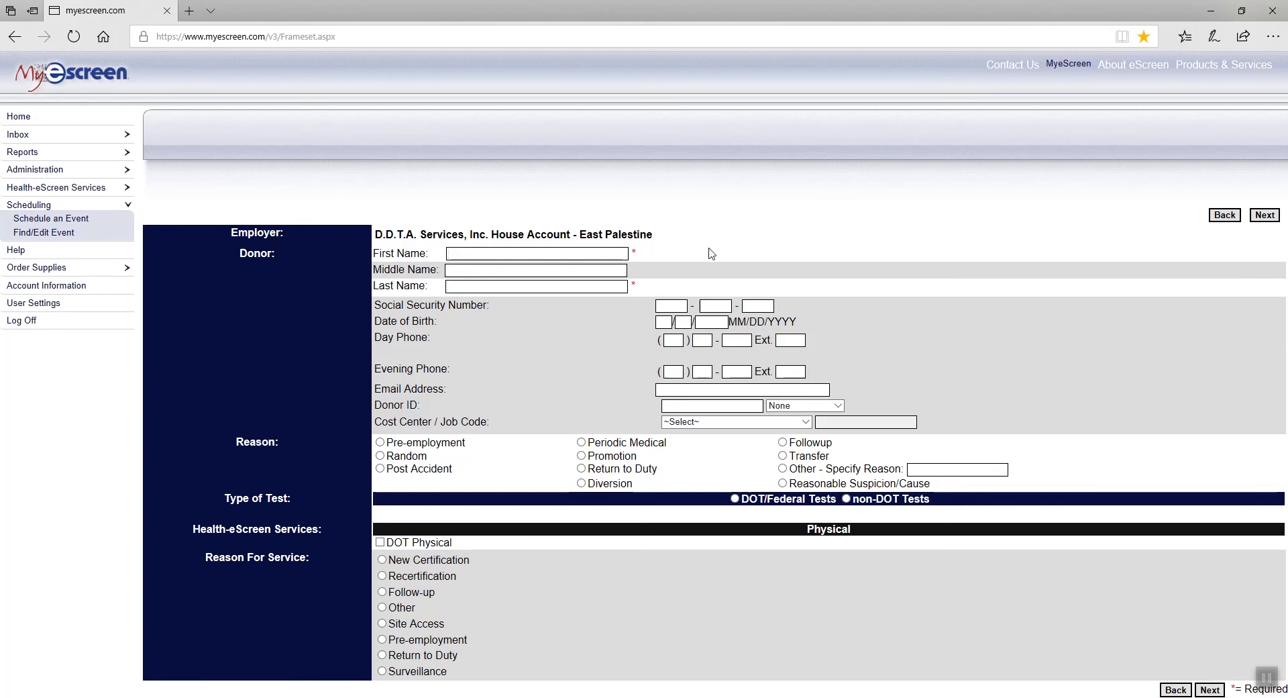
key(Tab)
key(Tab)
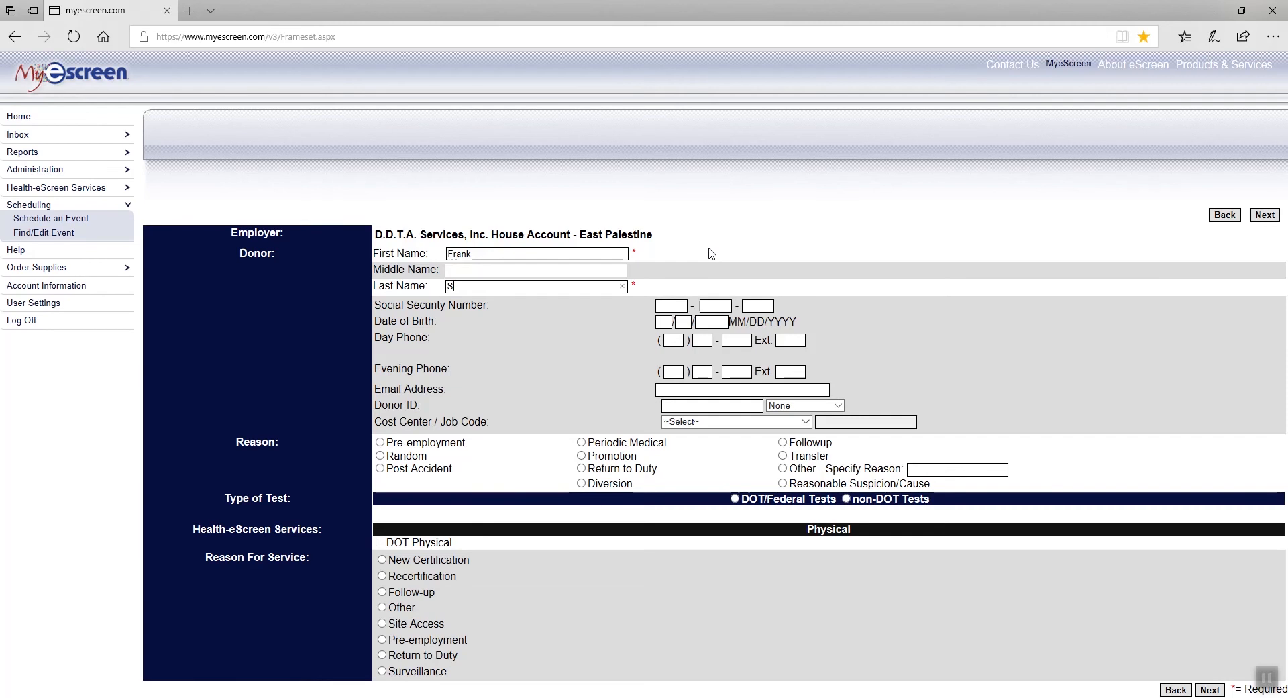
key(Tab)
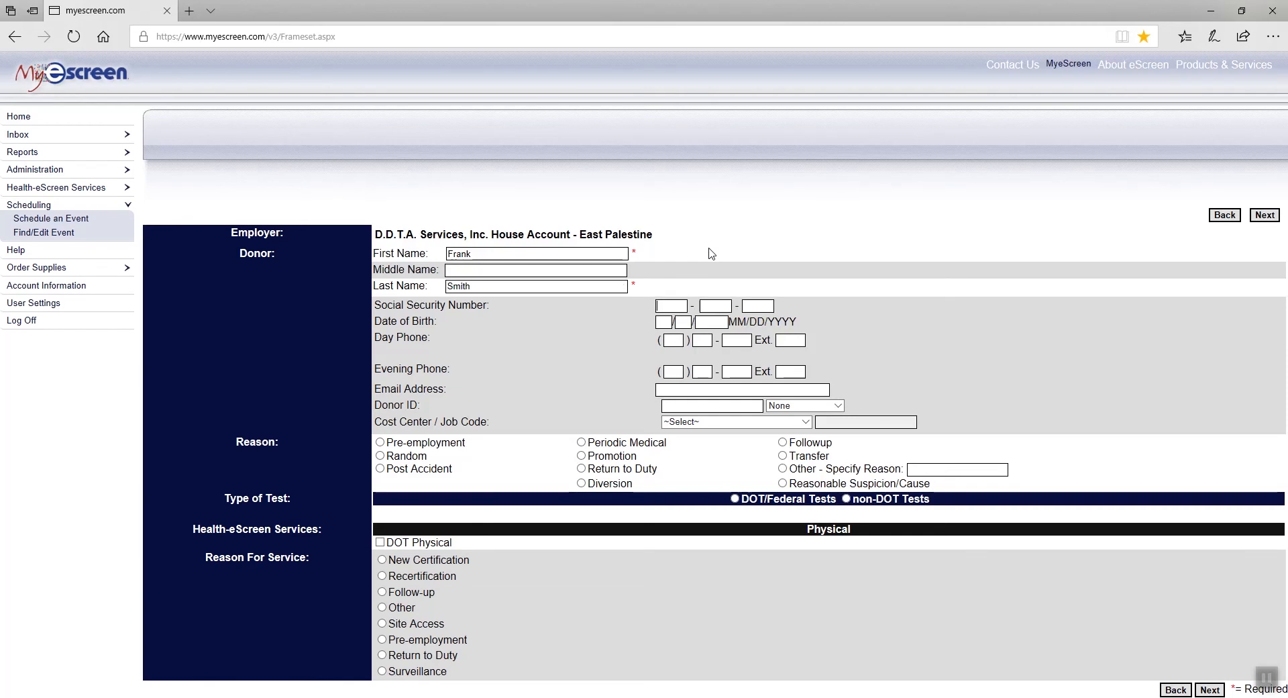
key(Tab)
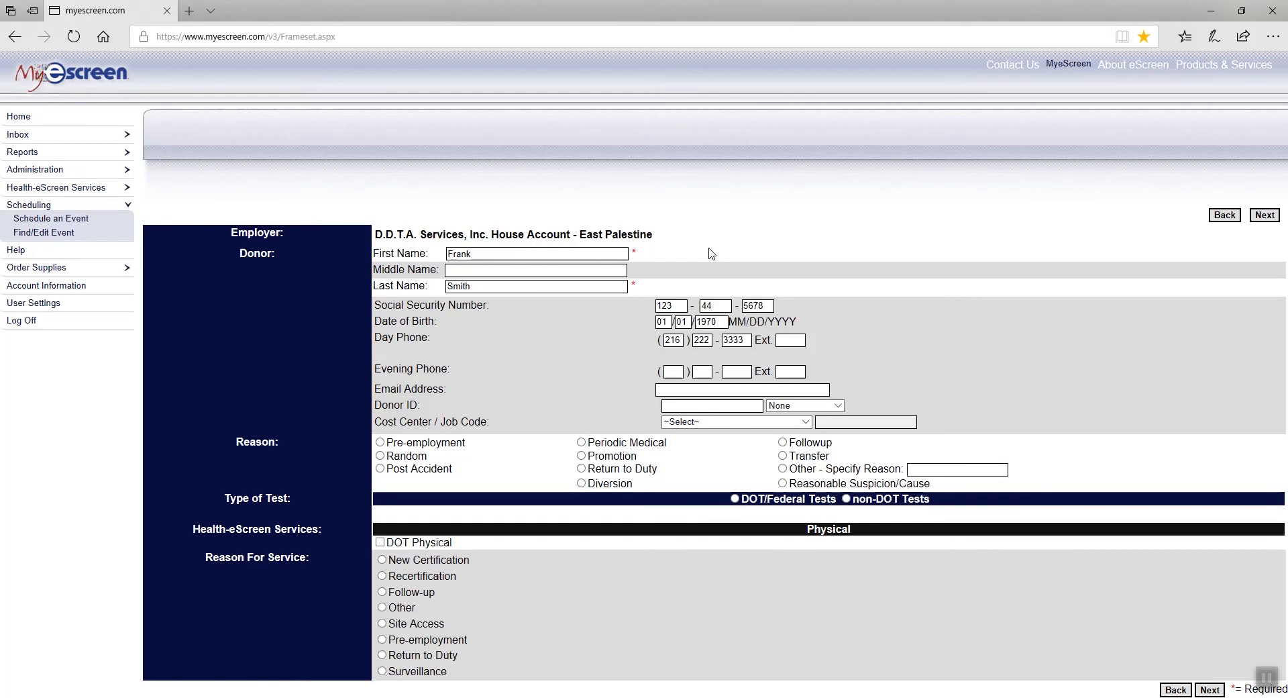
Fill in the donor's e-mail and record the donor's Employer ID as the donor ID.
key(Tab)
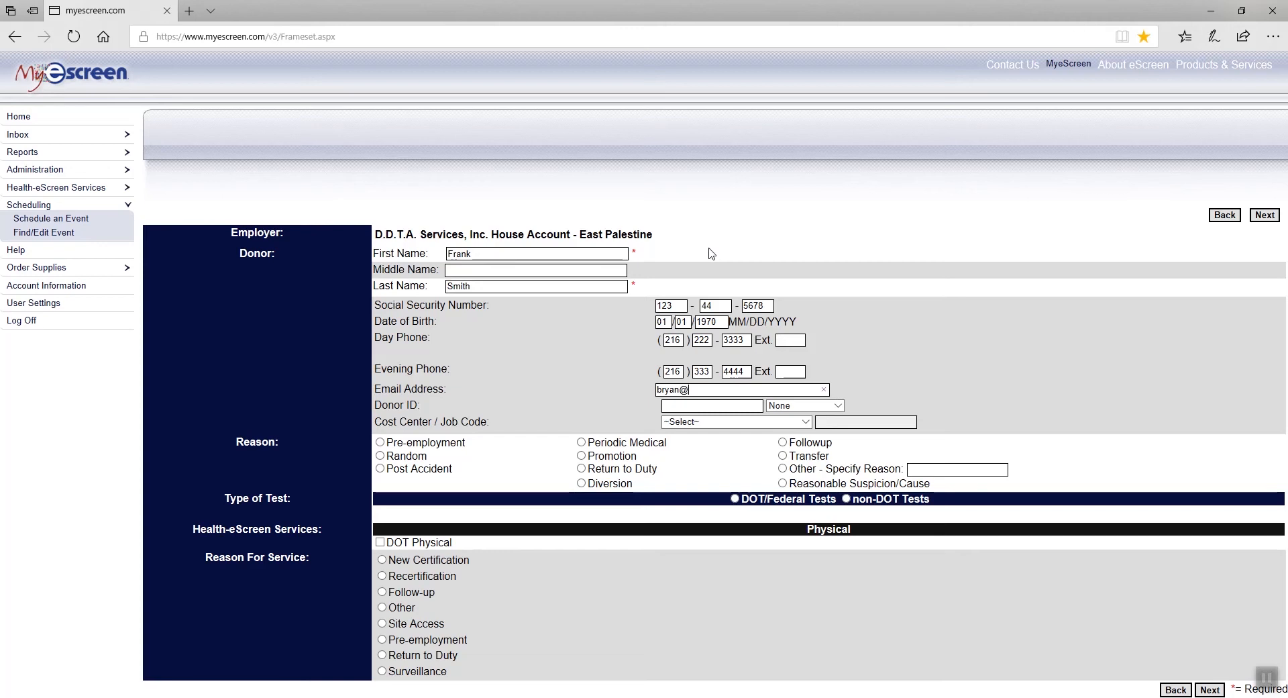
click(838, 407)
click(838, 408)
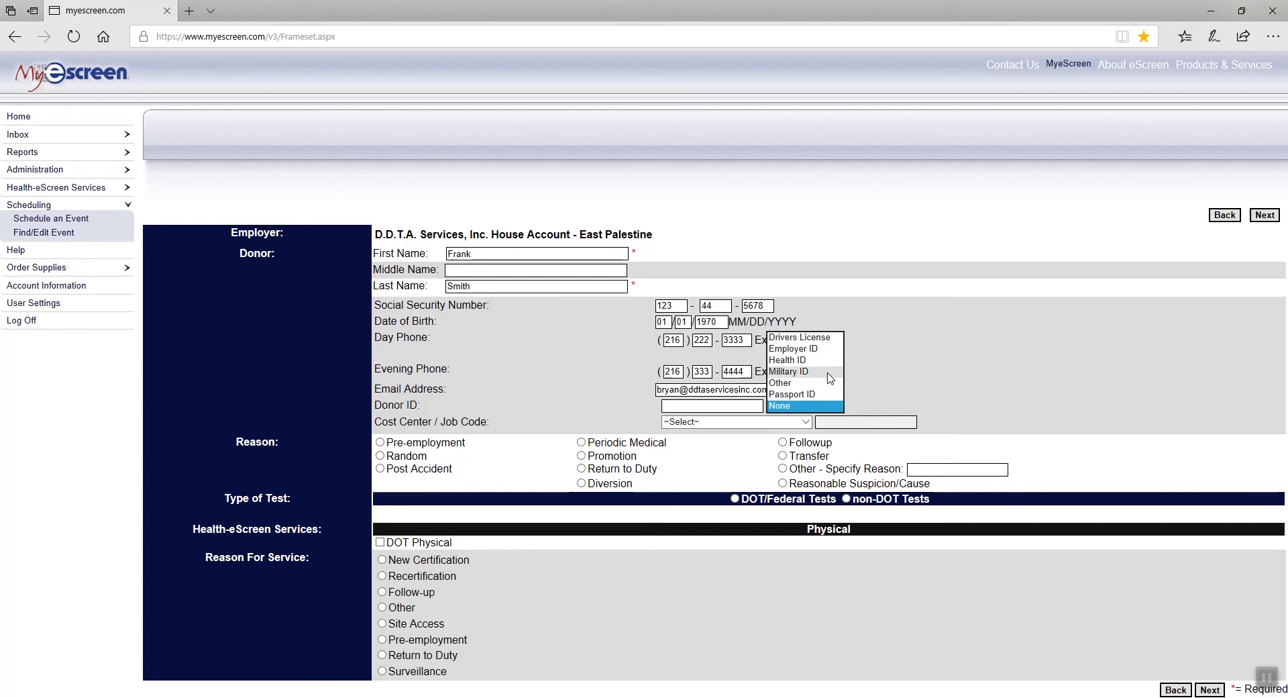
click(821, 350)
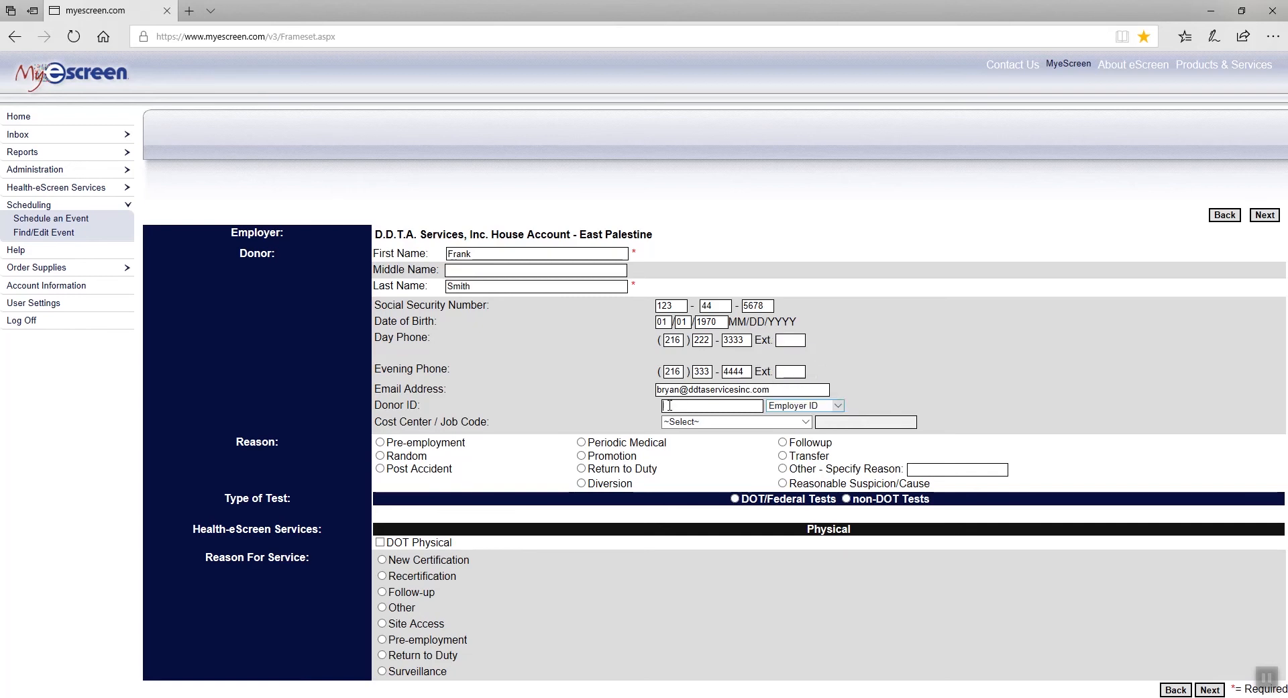
text(2844)
Set reason Random with a DOT/Federal urine collection for drug test, then go to clinic selection.
click(381, 456)
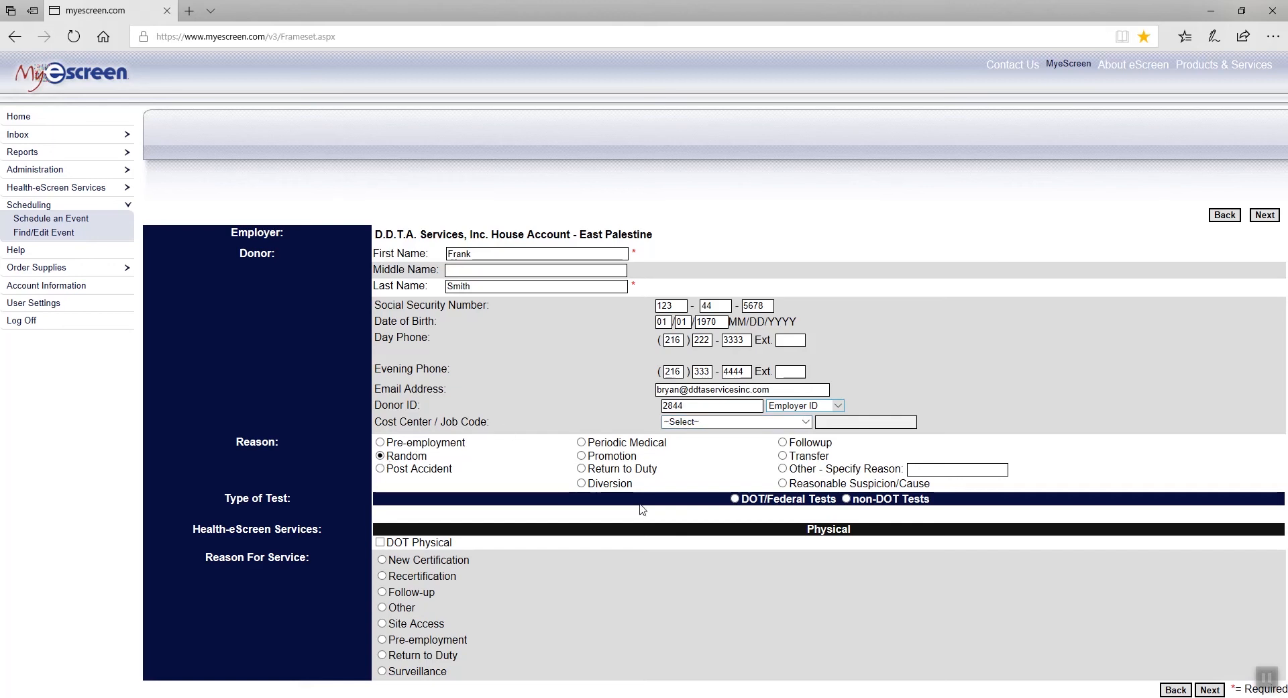
click(734, 499)
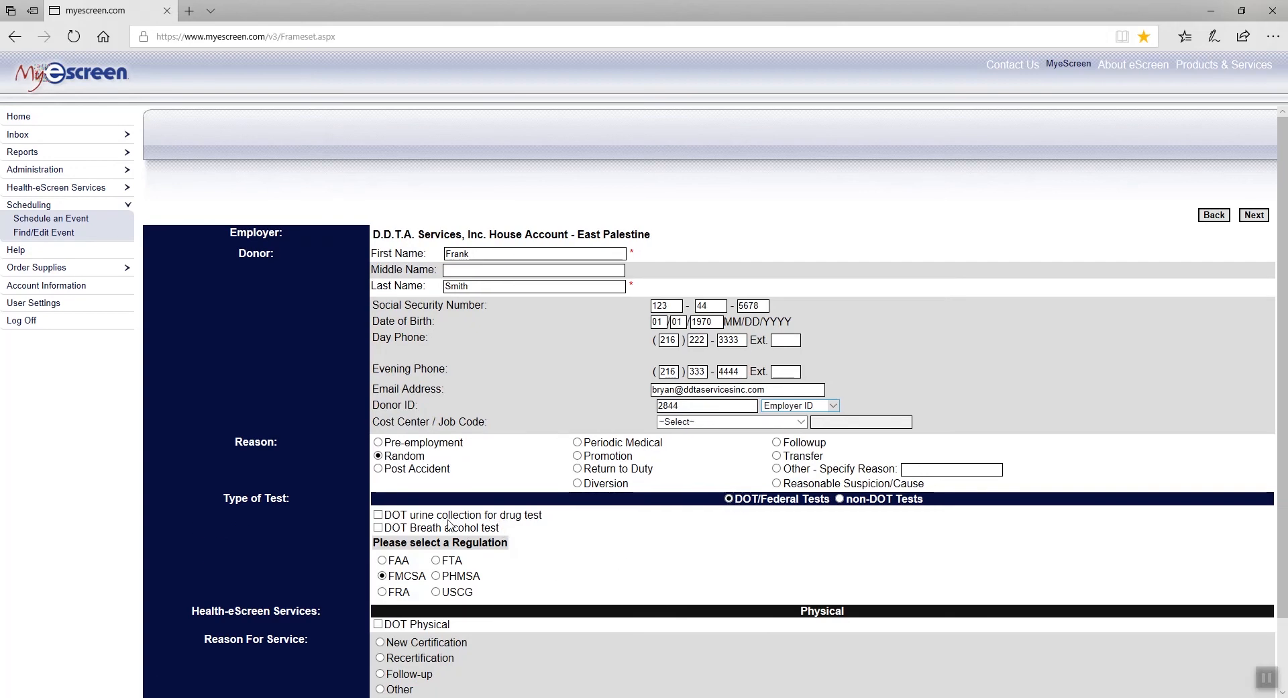
click(378, 515)
scroll(499, 575, down, 2)
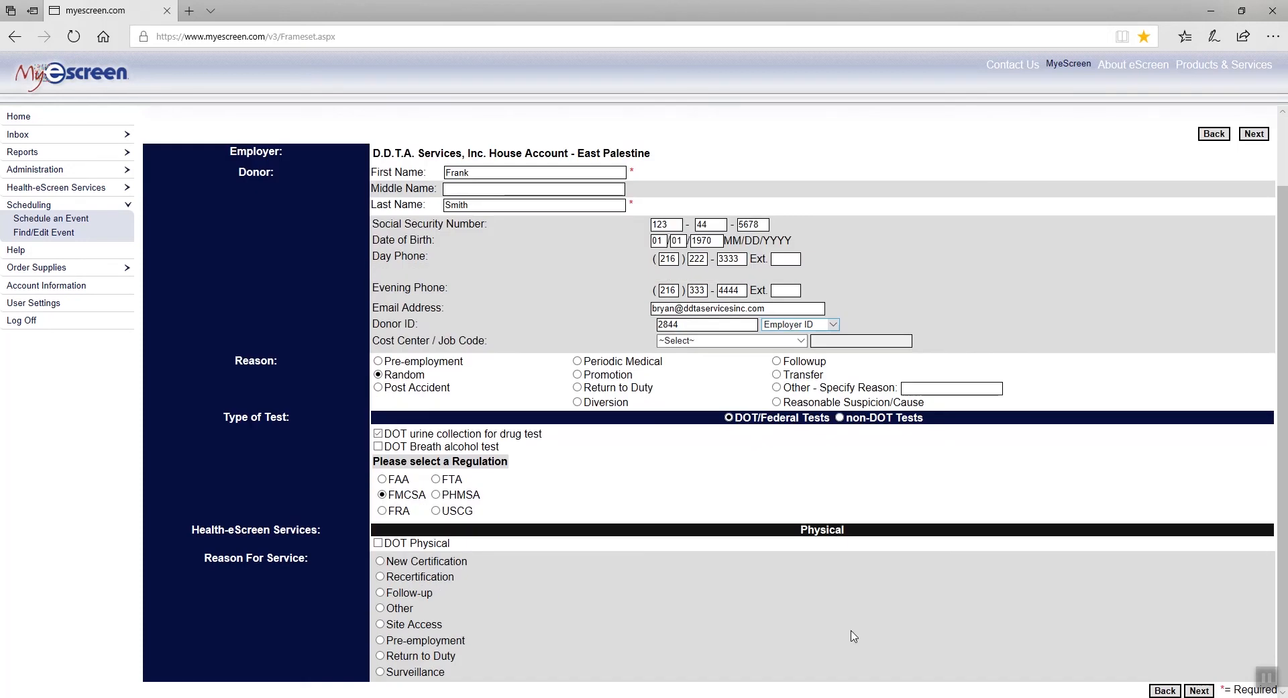
click(1200, 690)
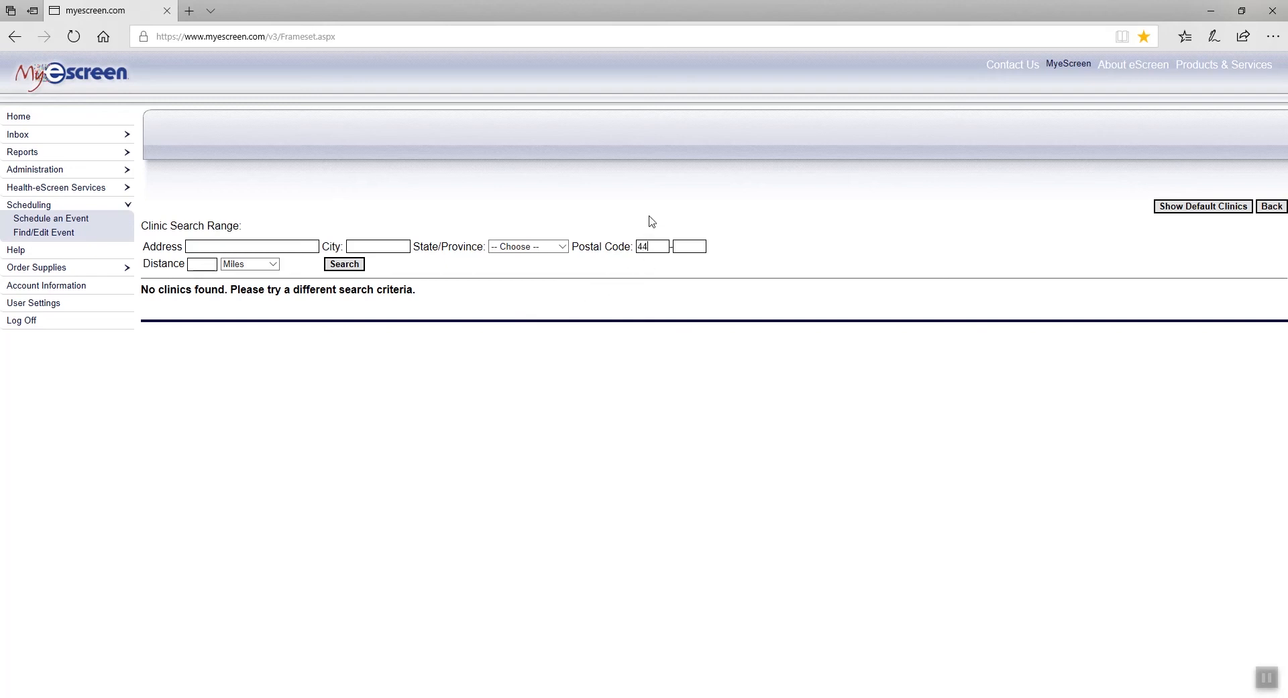
Search clinics within 20 miles of the donor's postal code and select MedExpress Urgent Care - Neshannock.
text(413)
text(20)
click(349, 269)
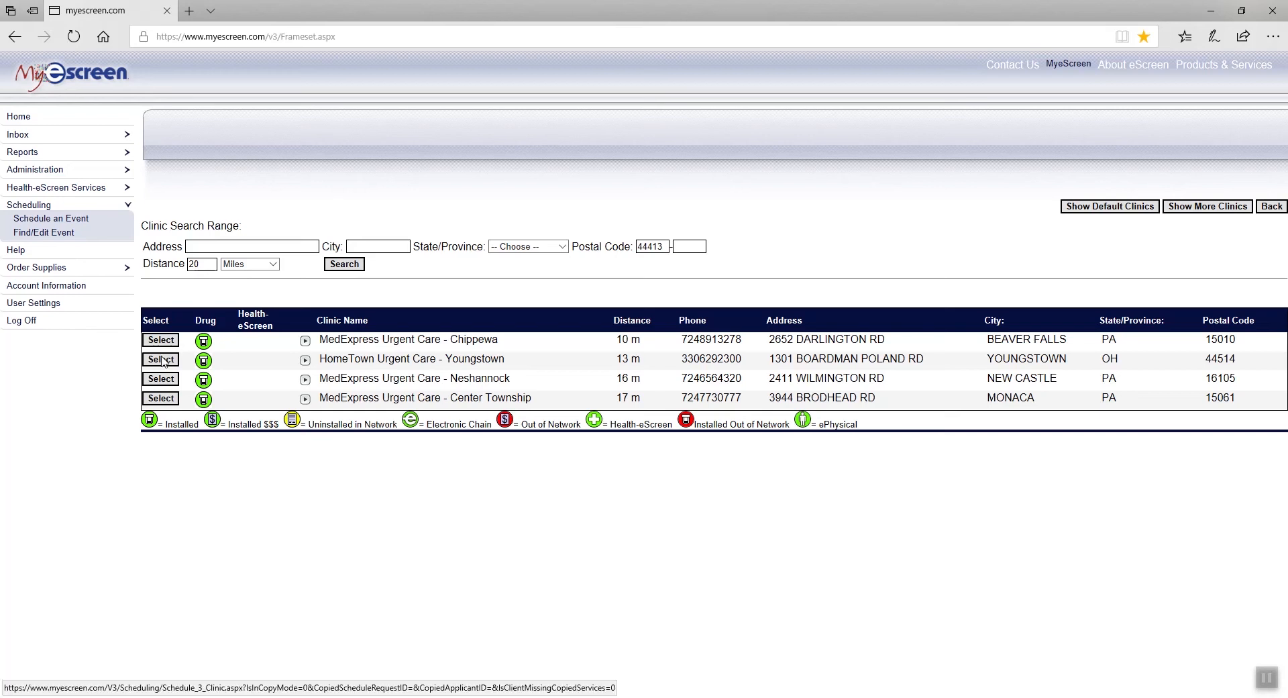
click(161, 379)
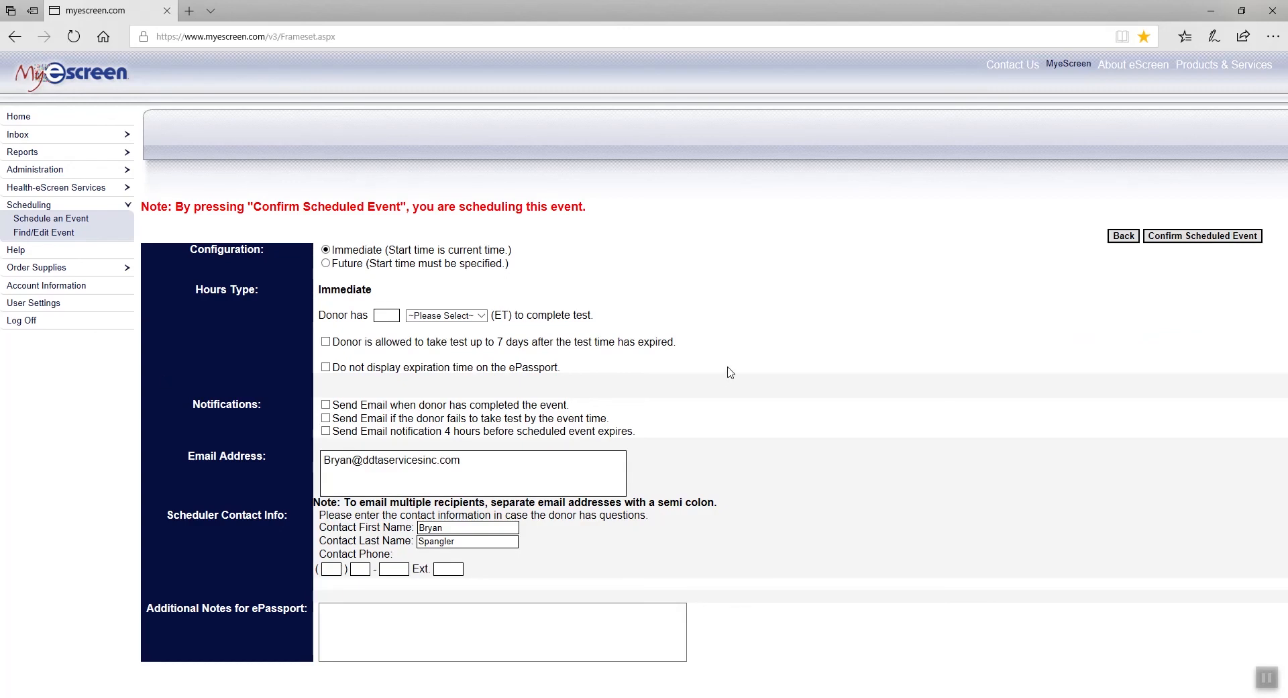
Give the donor 3 Business Days to complete the event.
click(391, 316)
text(3)
click(481, 316)
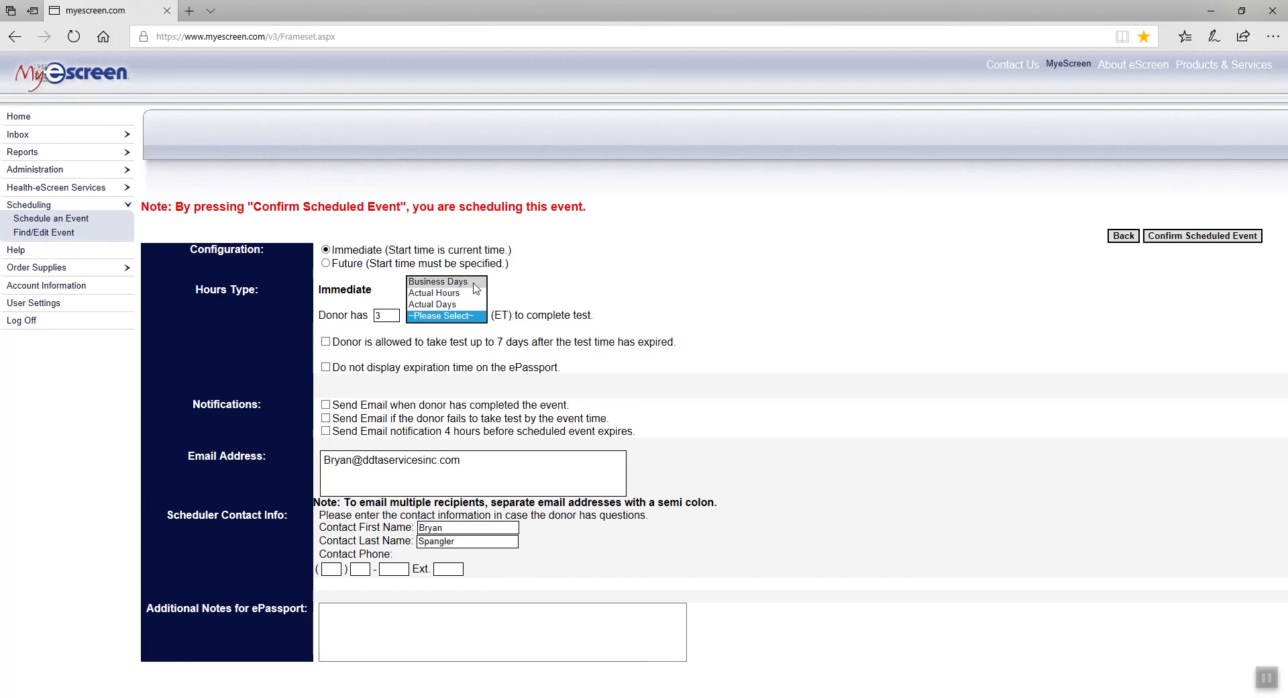
click(472, 293)
key(Up)
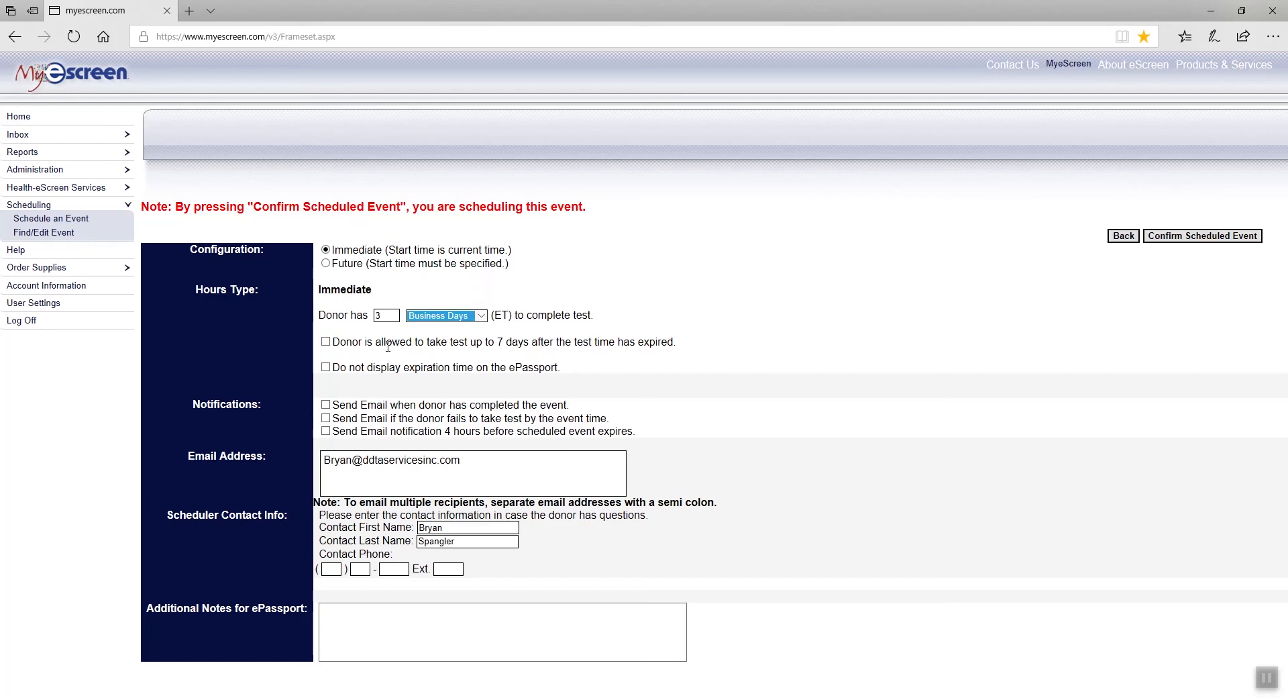
Enable all three email notifications, add the contact phone number, and confirm the scheduled event.
click(326, 405)
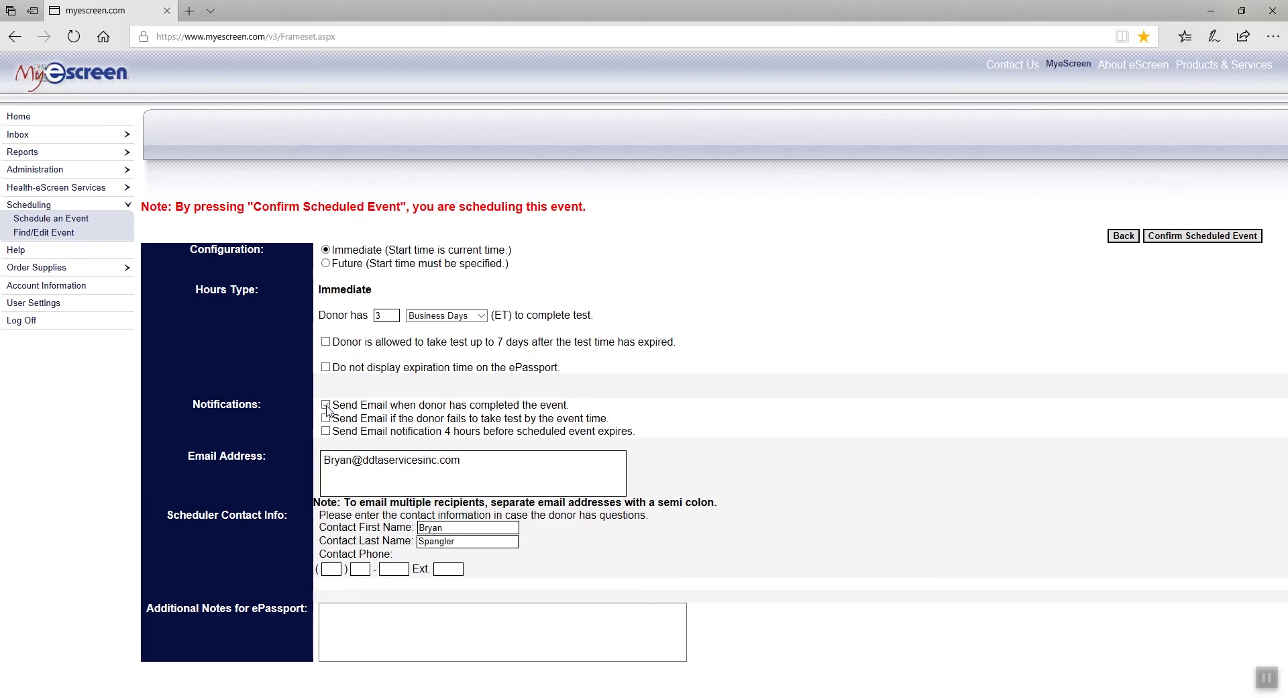
click(326, 418)
click(326, 431)
text(330)
text(1941)
click(1186, 236)
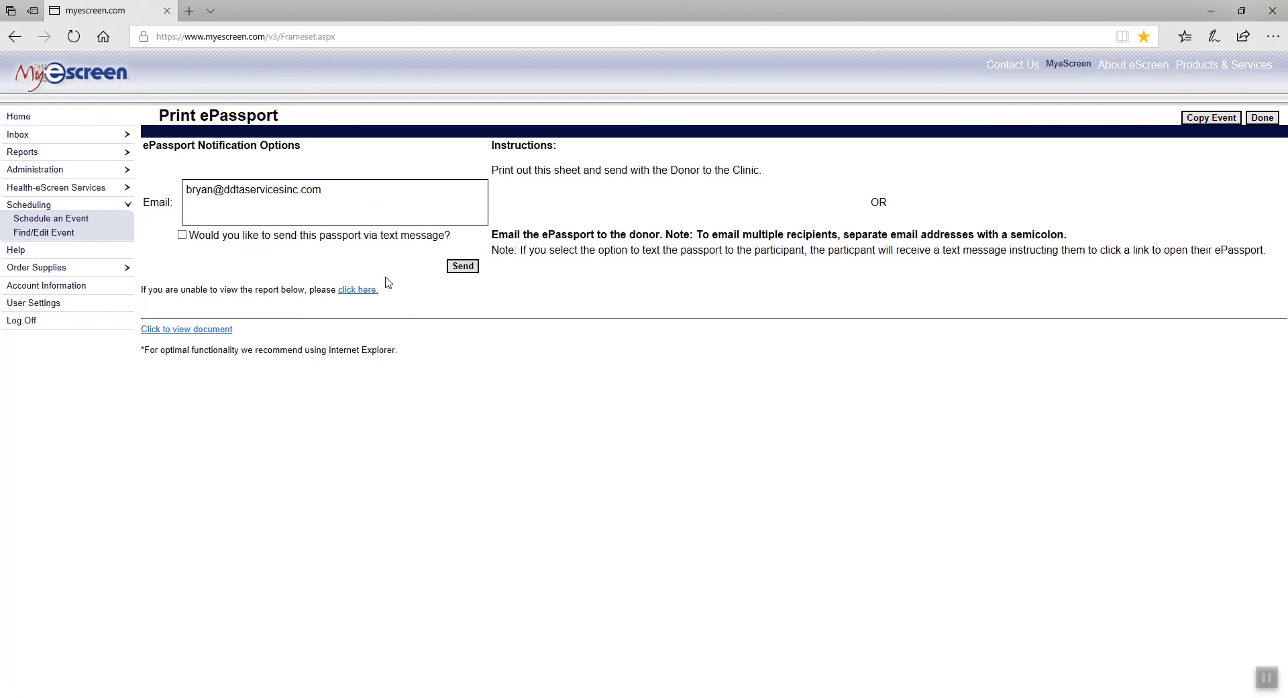
Send the ePassport by e-mail and text message, then open the generated ePassport PDF.
click(183, 236)
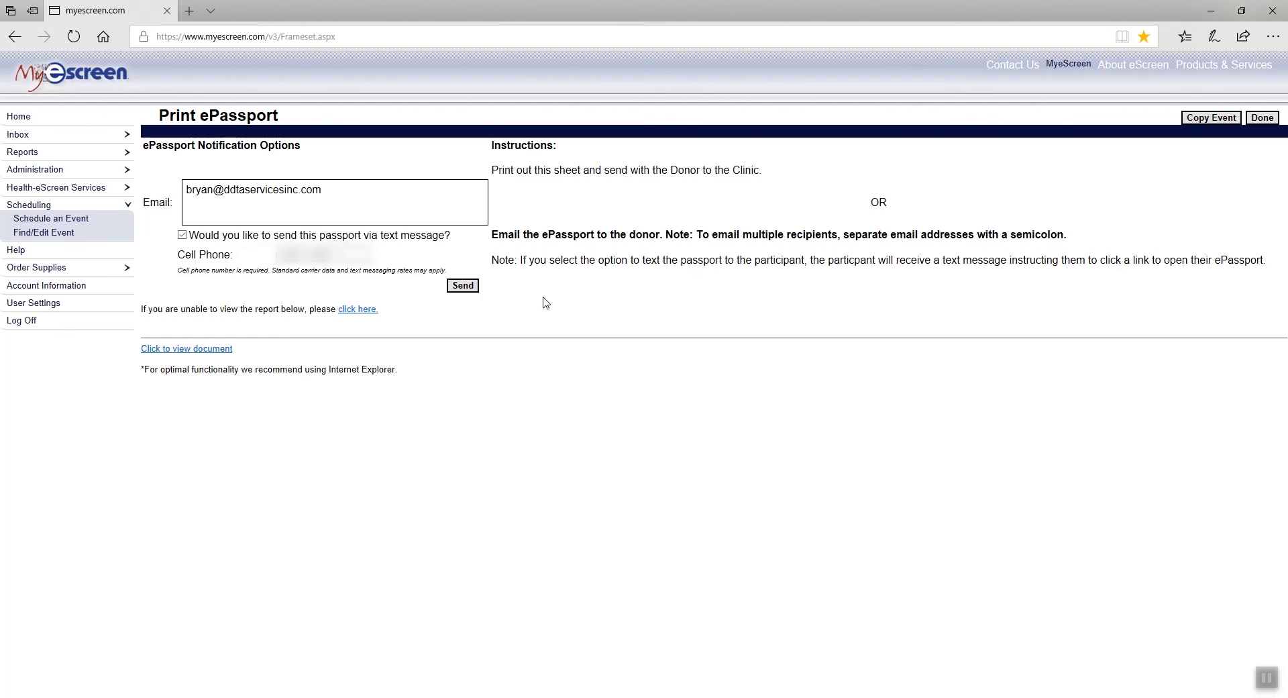
key(Tab)
key(Return)
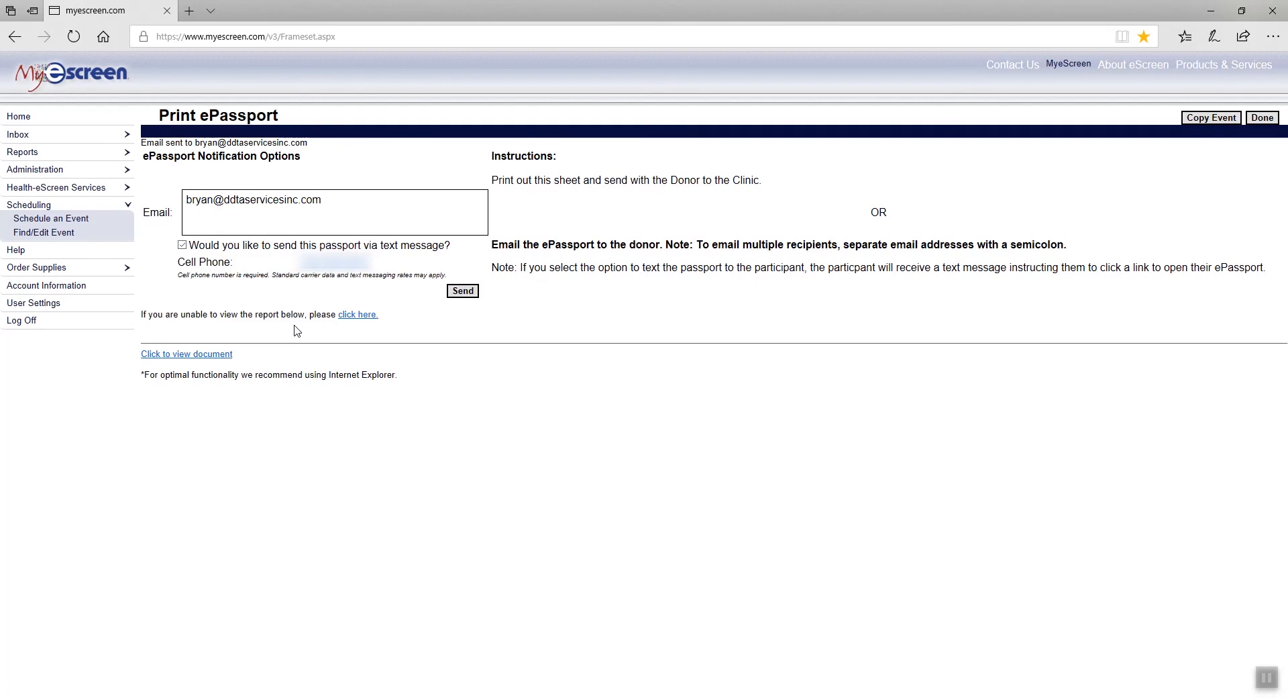
click(153, 356)
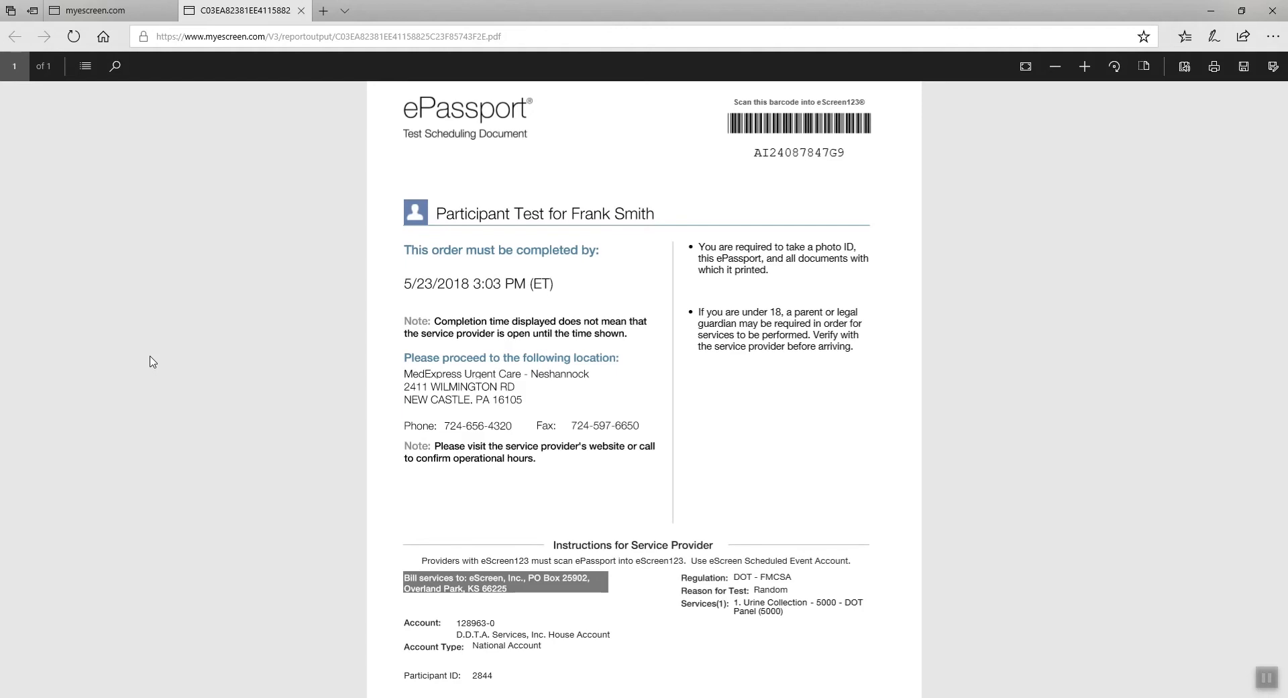
scroll(153, 363, down, 2)
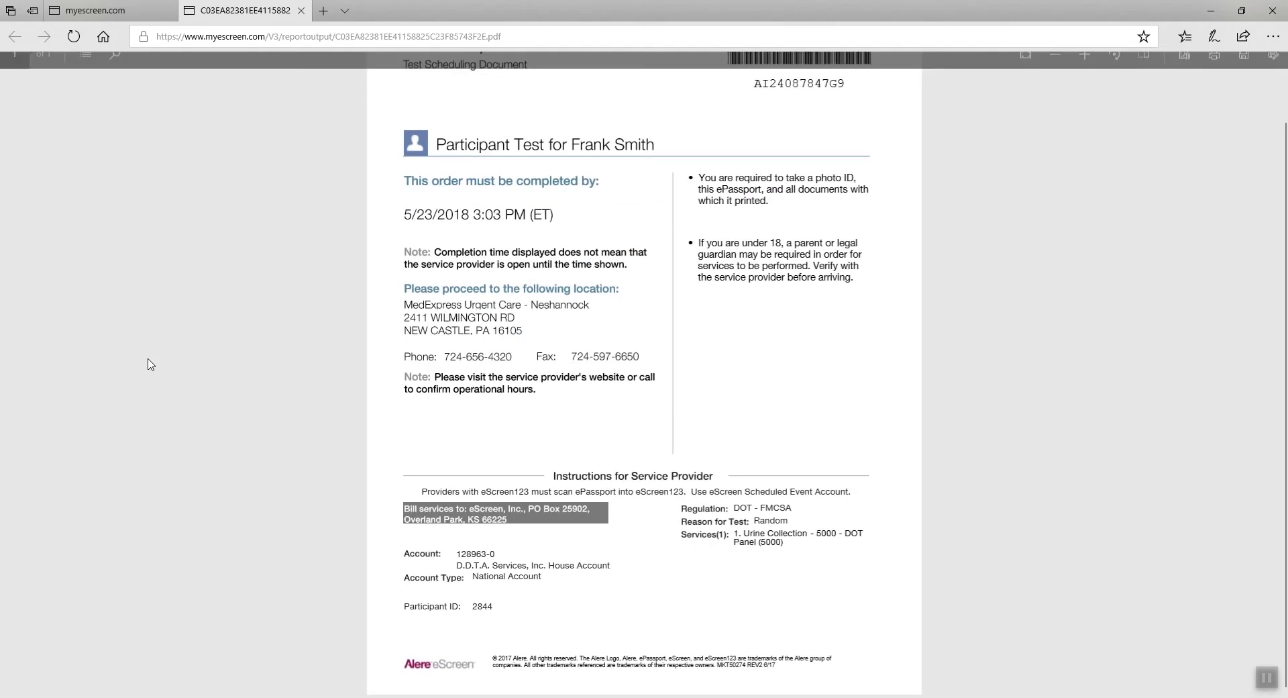
scroll(150, 364, up, 2)
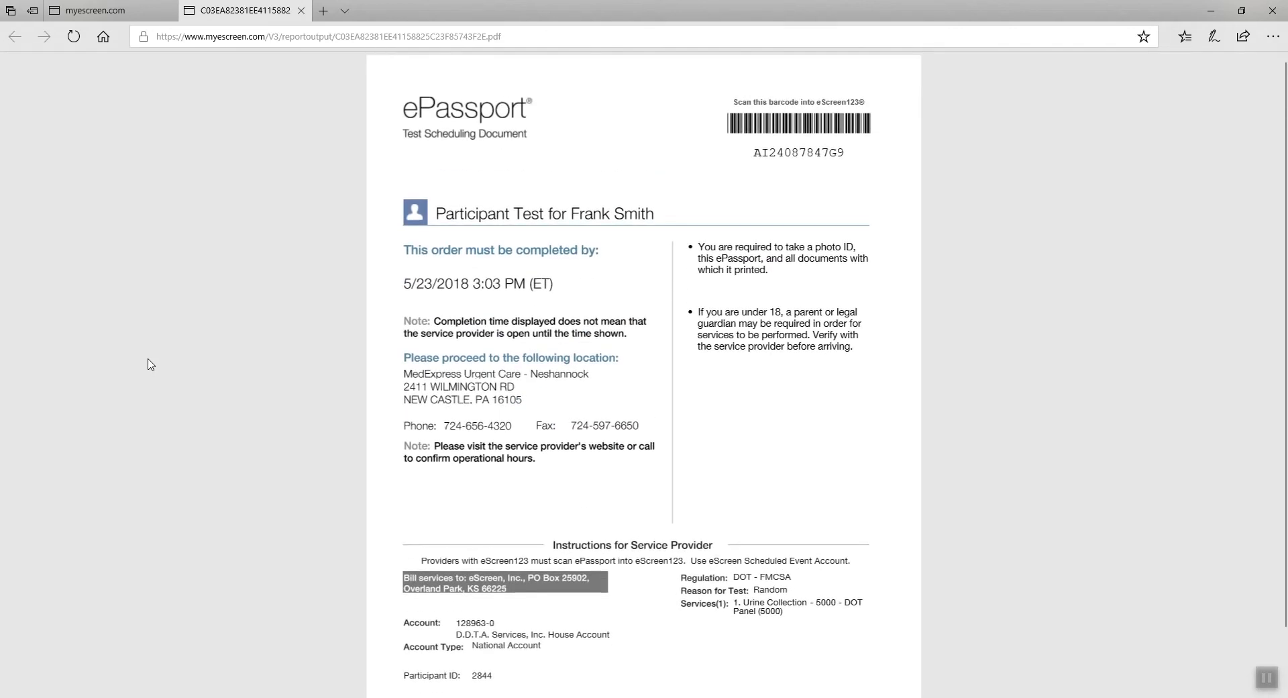
scroll(151, 364, down, 2)
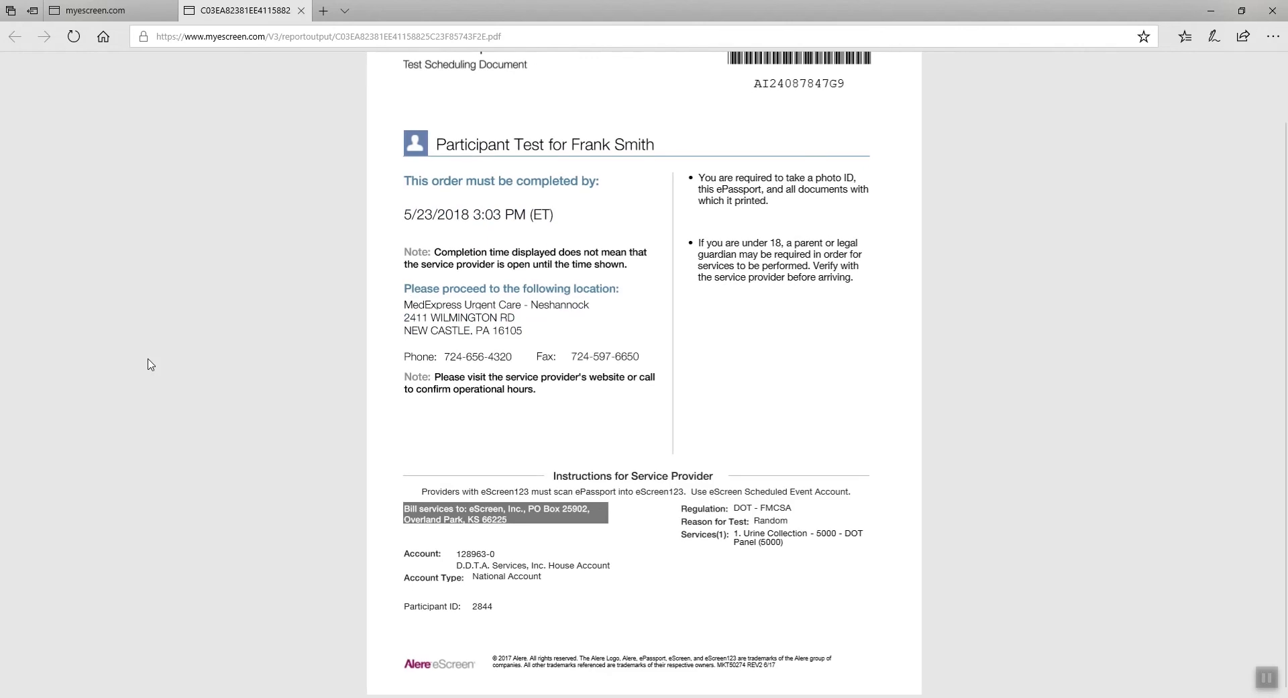
scroll(151, 364, up, 2)
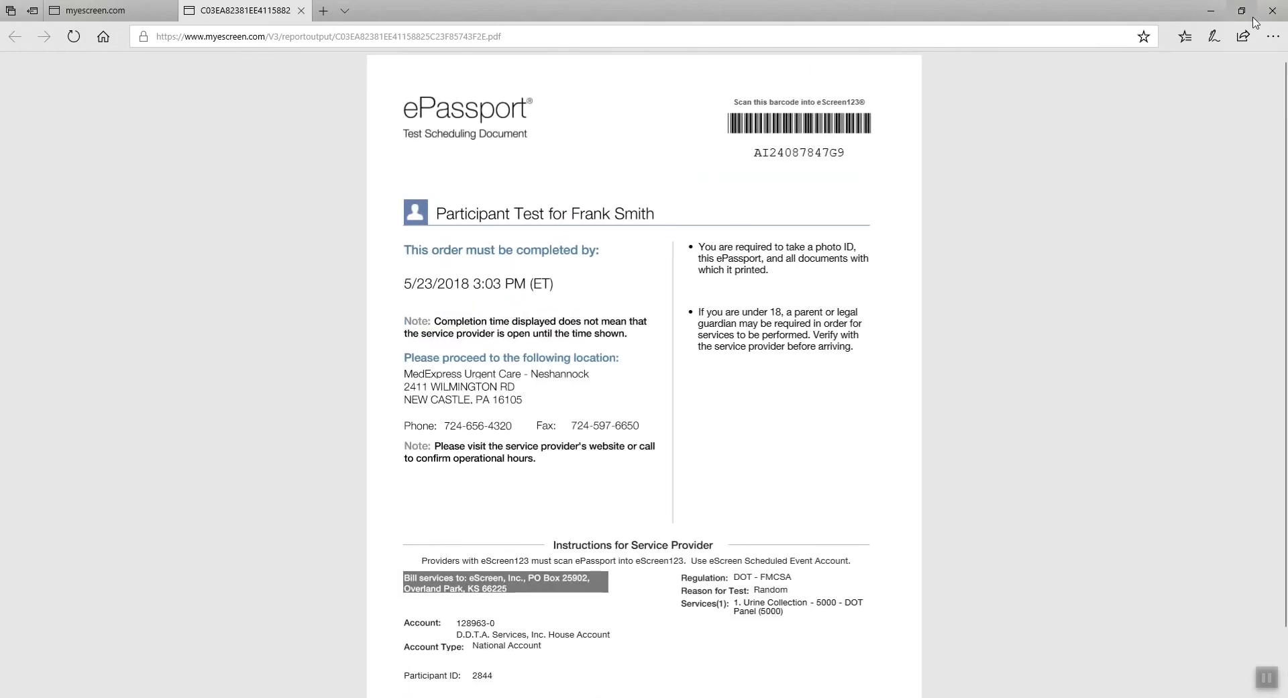
click(302, 11)
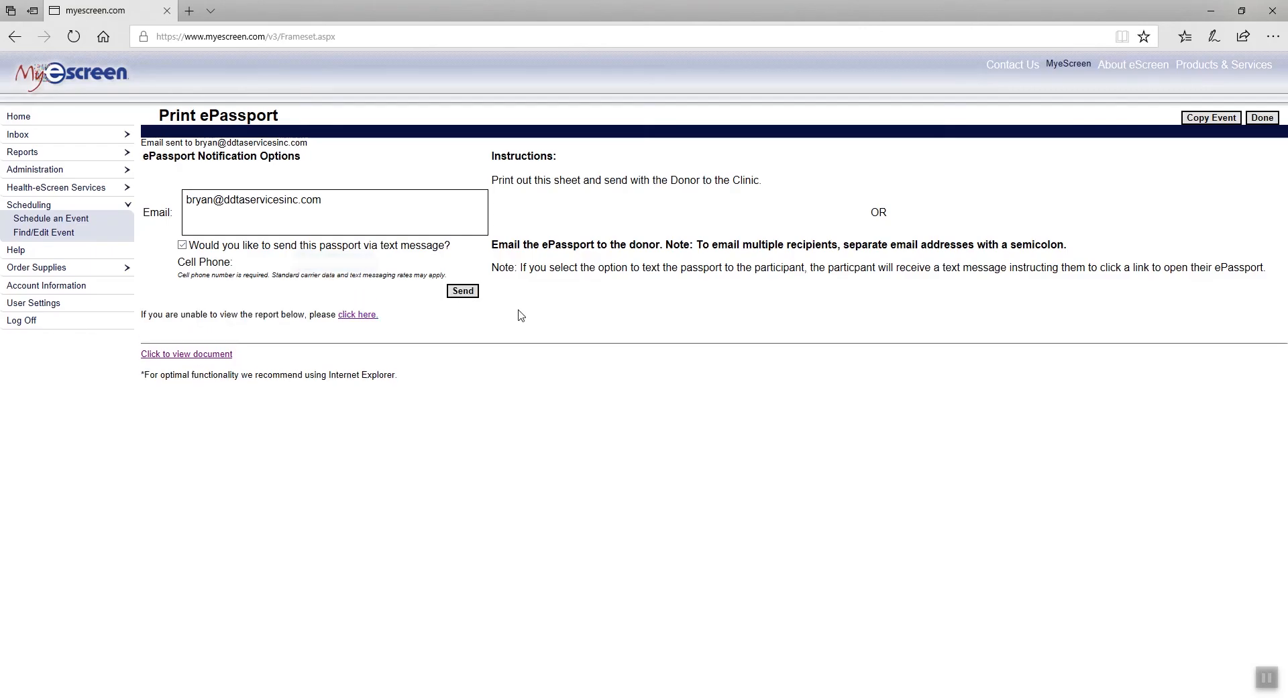
Search Find/Edit Event for the donor's scheduled events by first and last name.
click(1262, 118)
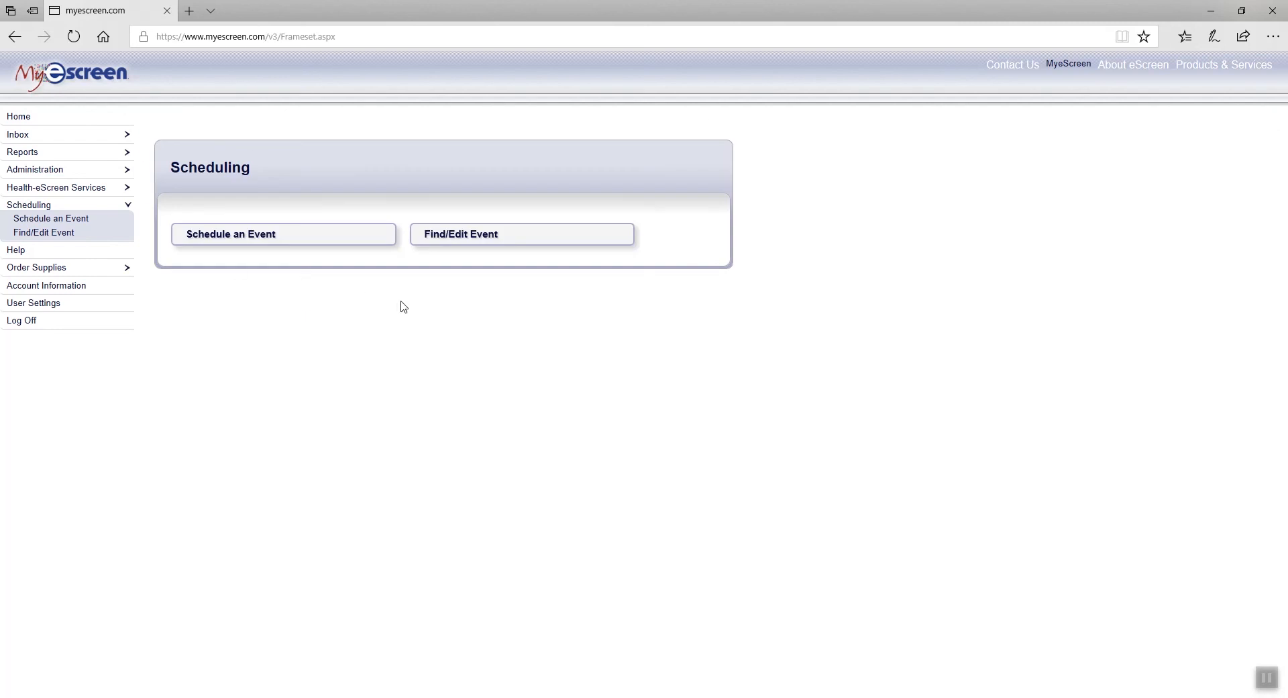
click(549, 243)
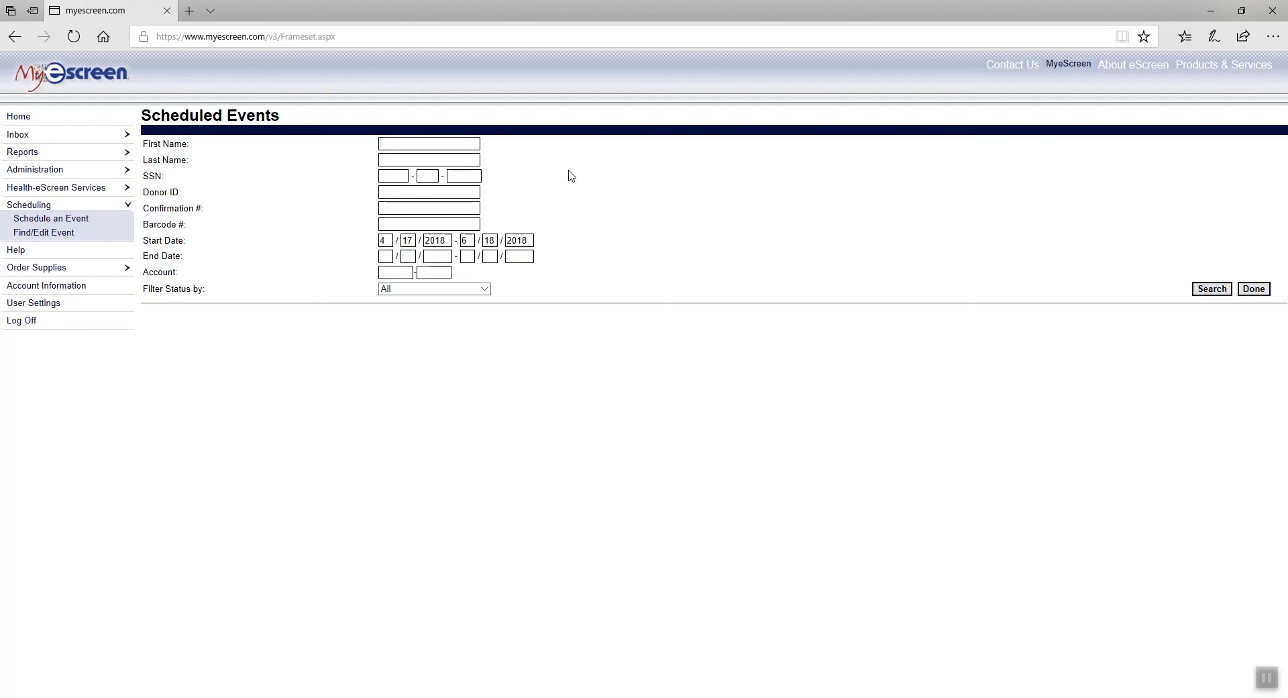
text(Frank)
click(1210, 289)
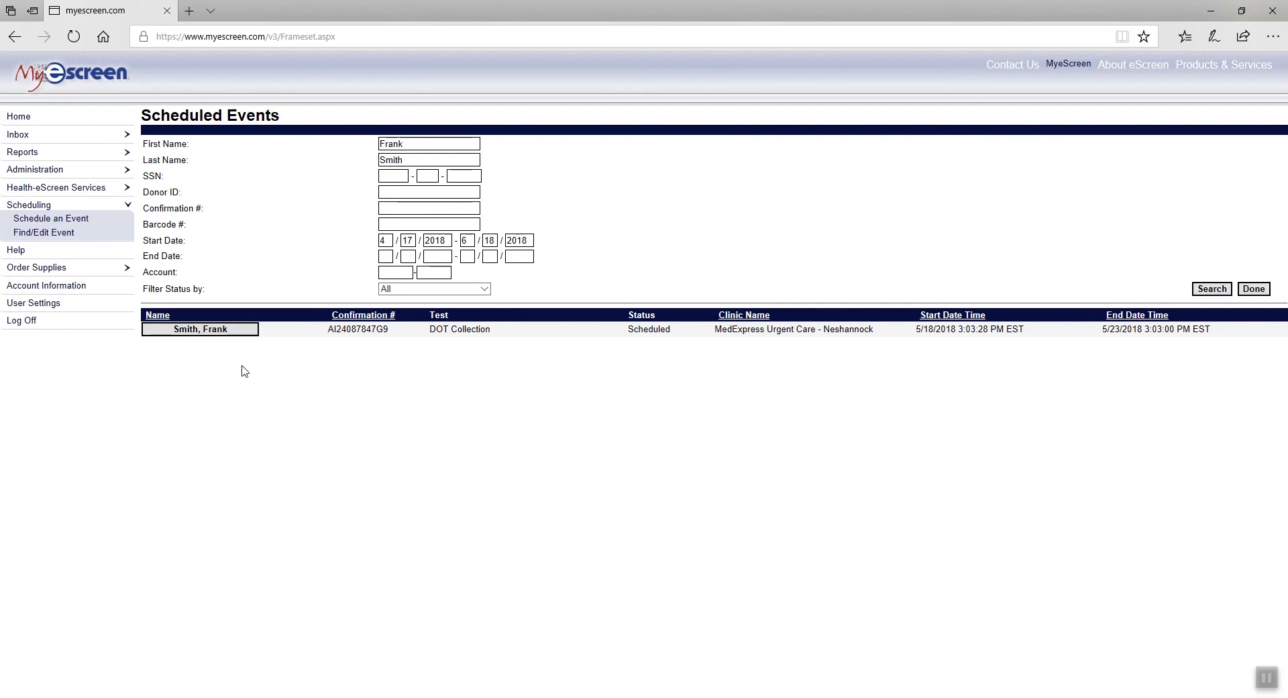
Review the donor's scheduled DOT Collection event details, then log off MyeScreen.
click(180, 331)
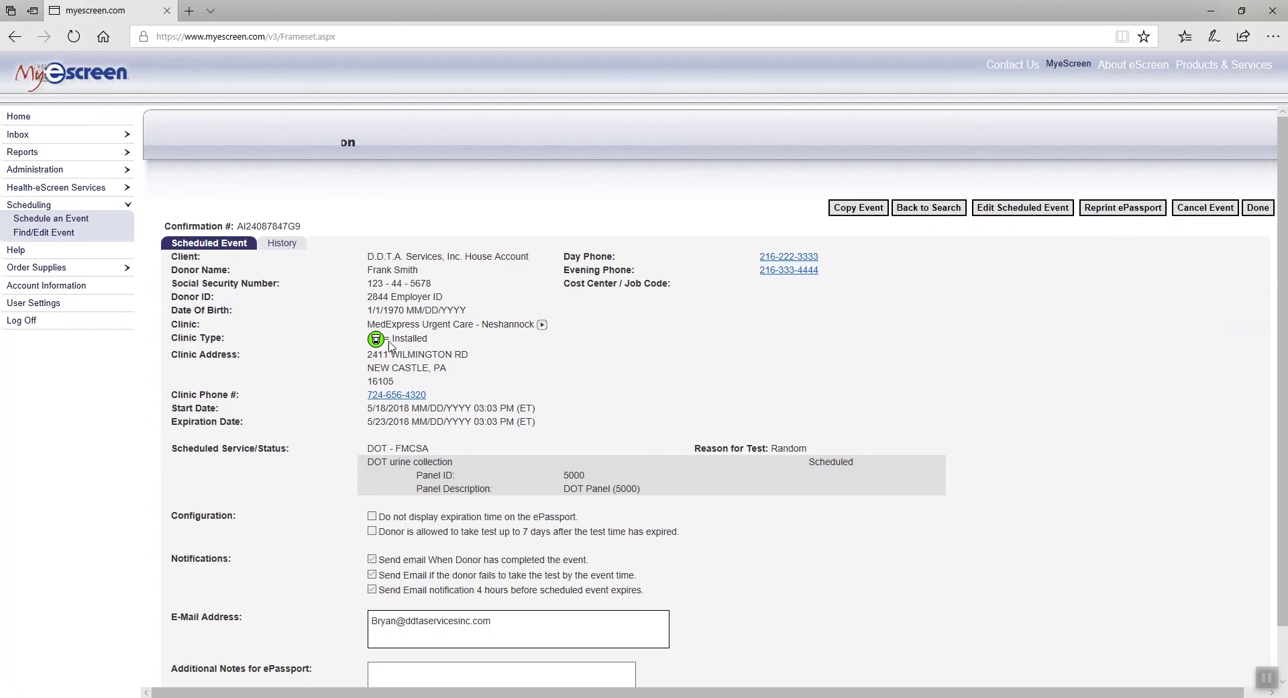
scroll(835, 376, down, 1)
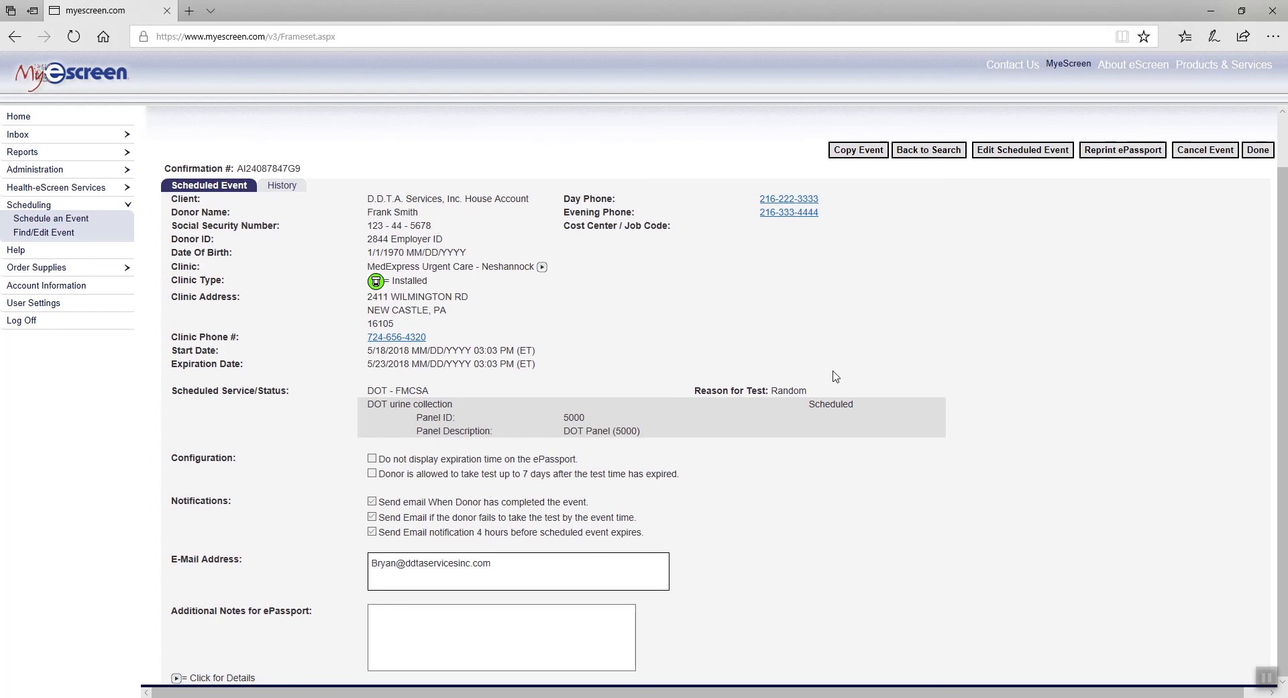
scroll(843, 466, up, 1)
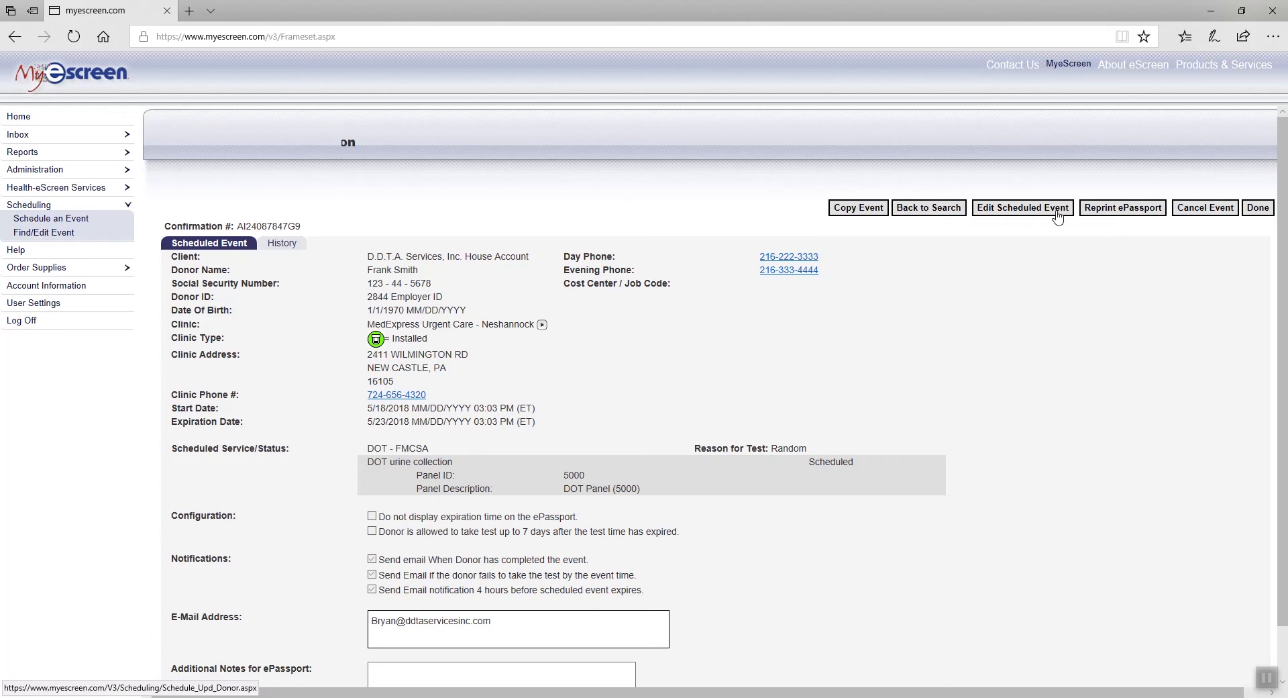
click(1258, 209)
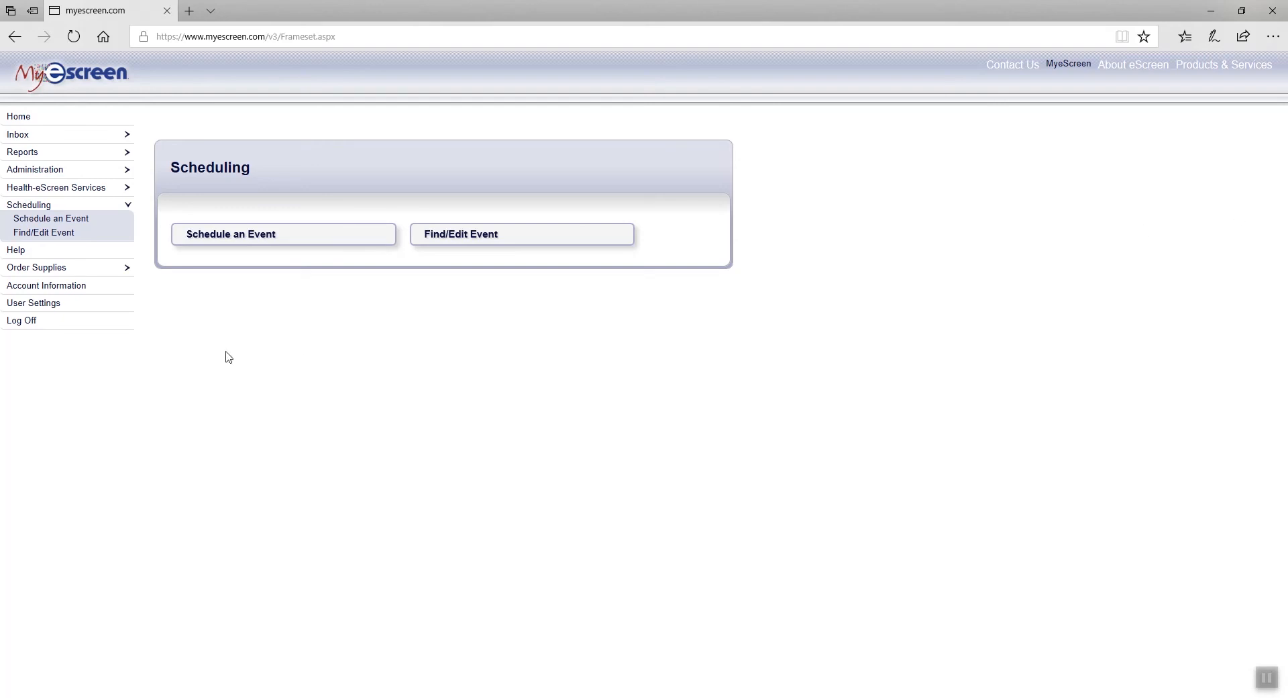
click(29, 327)
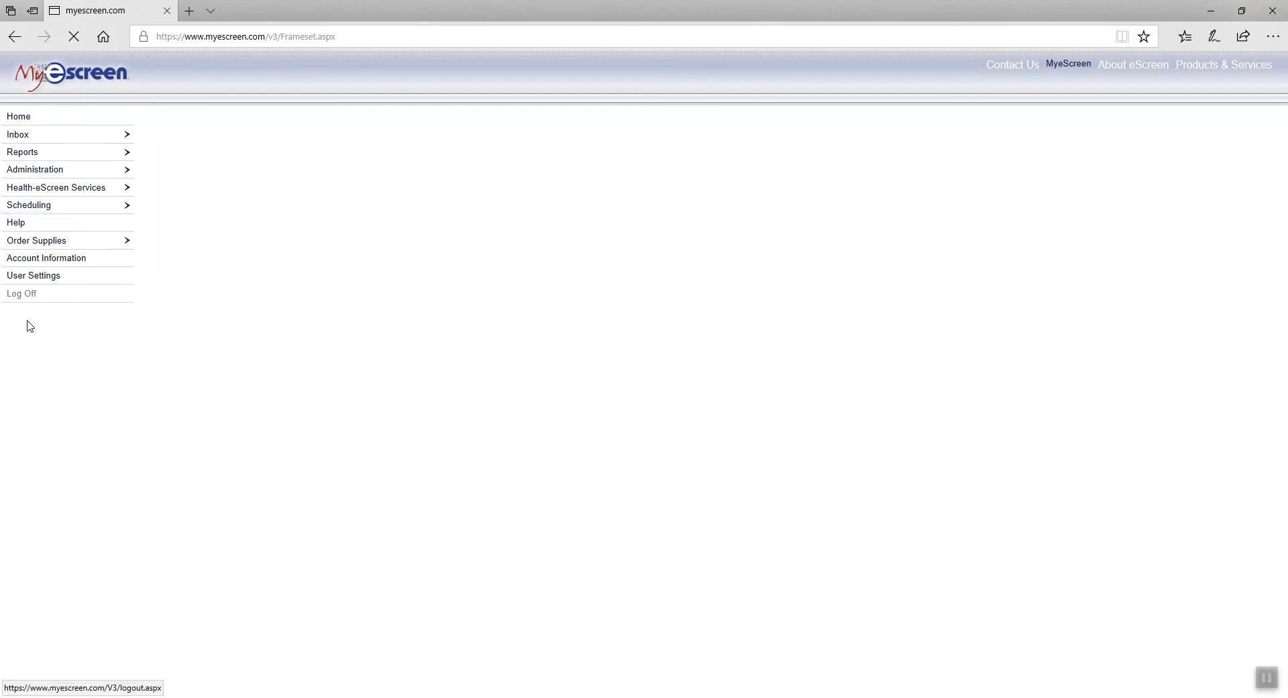